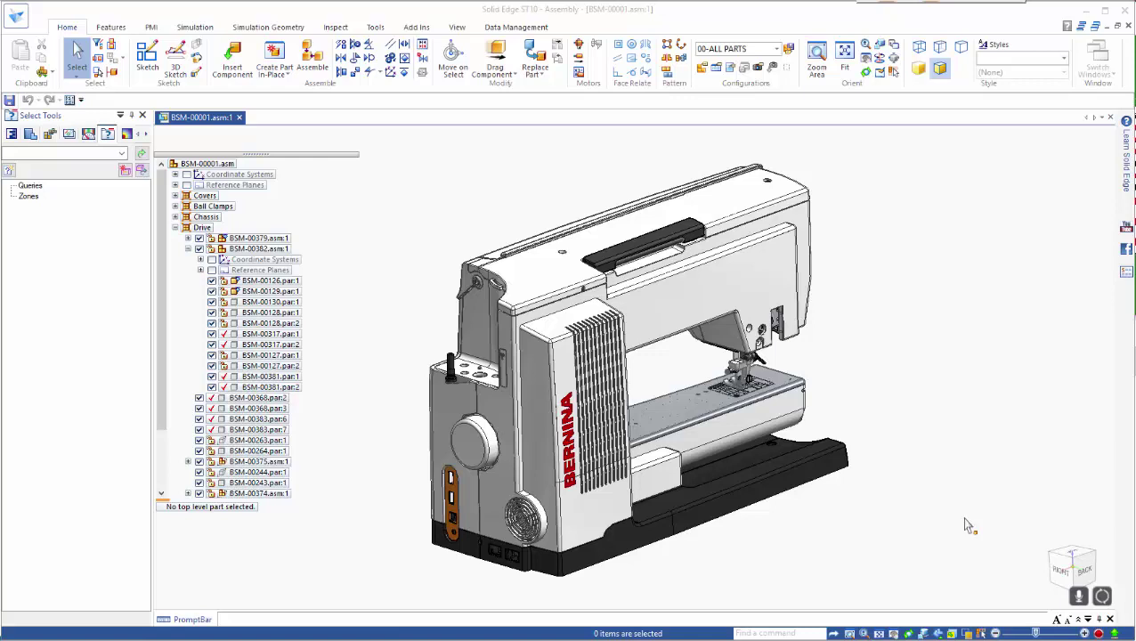
- Switch the assembly to the 03-Frame_Drive configuration
left_click(777, 49)
left_click(708, 100)
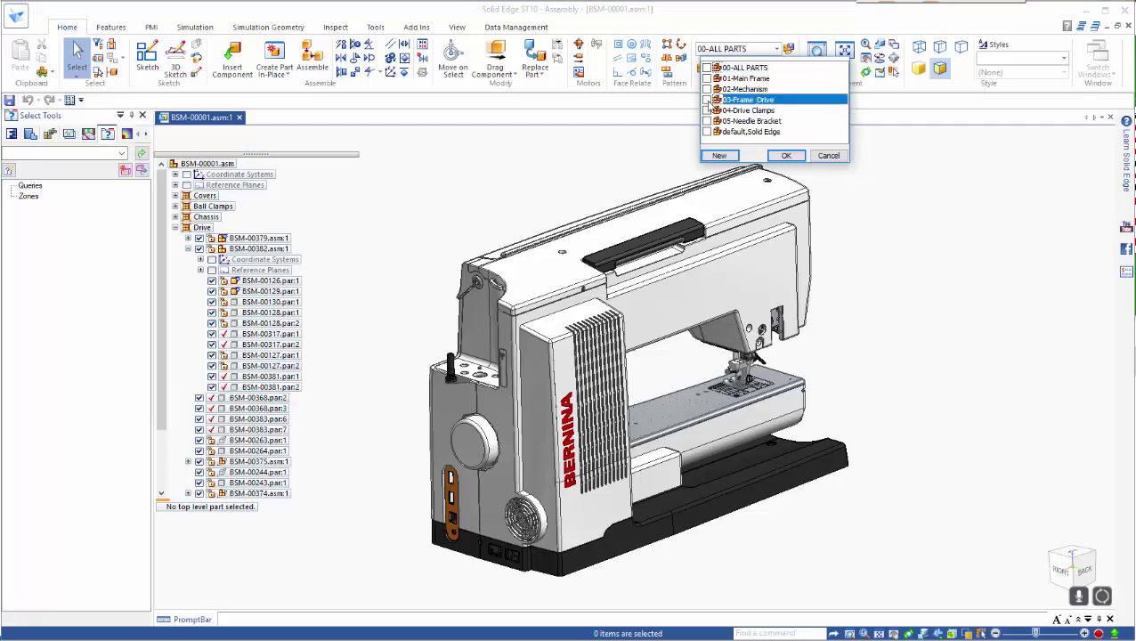
left_click(795, 156)
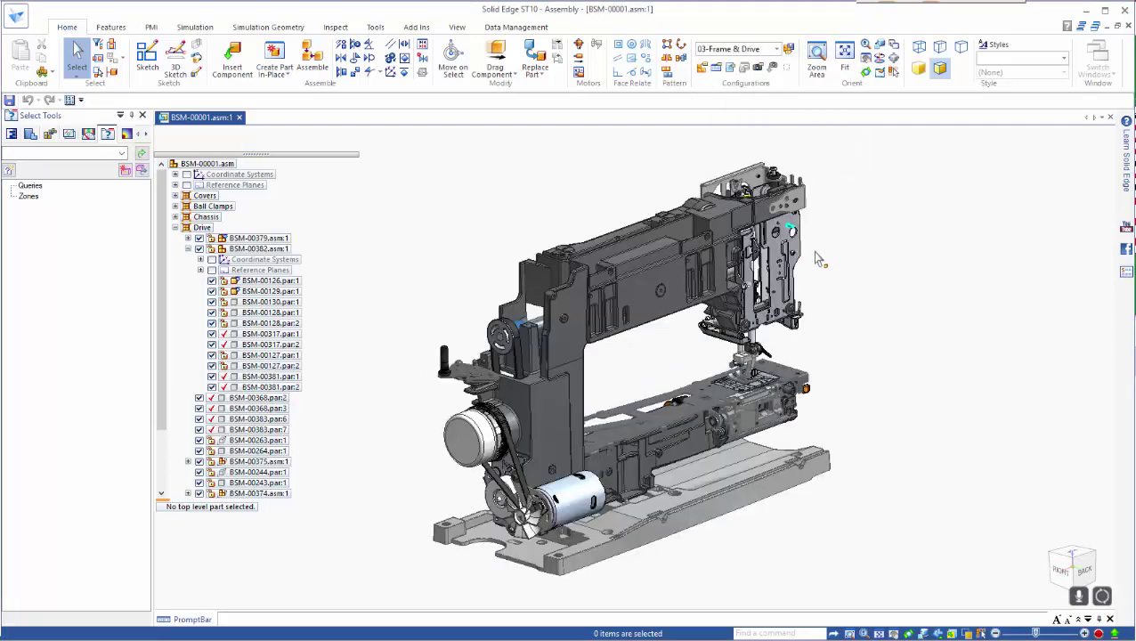
- Zoom in on the exposed drive and bring up the motor bracket's context menu
mouse_move(664, 427)
middle_mouse_down()
mouse_move(674, 253)
mouse_move(732, 147)
middle_mouse_up()
scroll(654, 456, "up", 3)
scroll(654, 456, "up", 3)
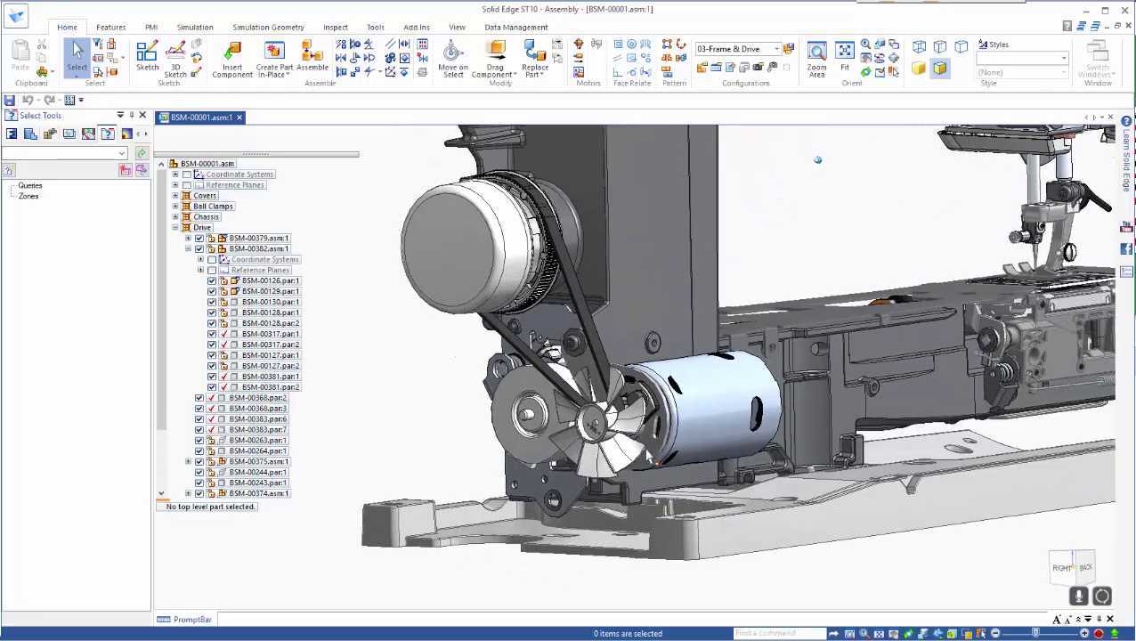
left_click(655, 456)
right_click(654, 456)
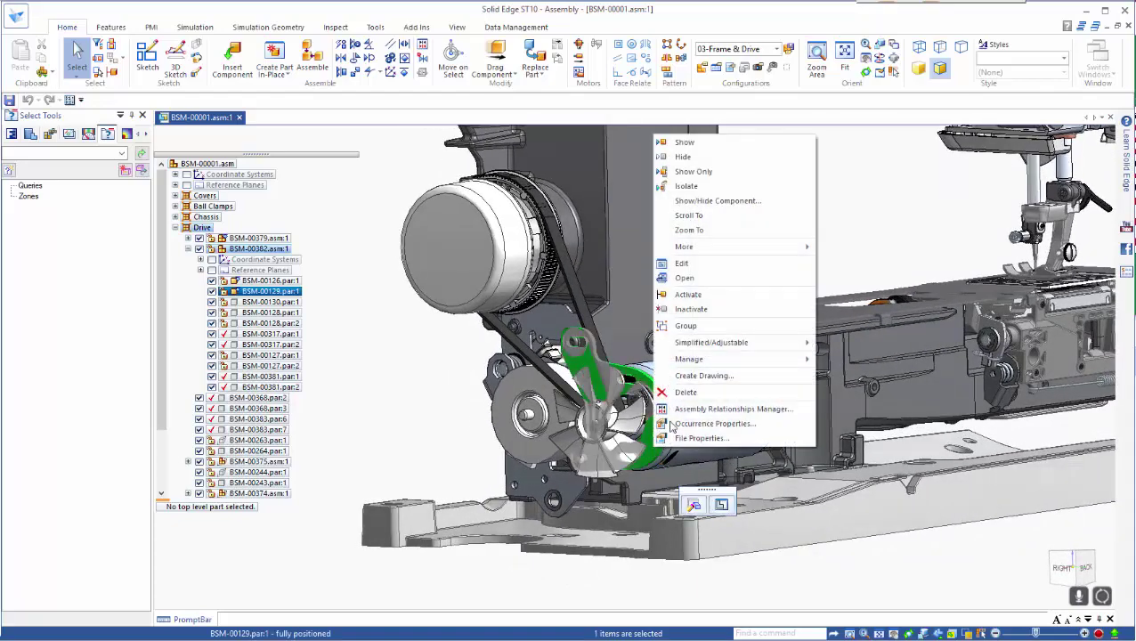
- Open part BSM-00129 on its own and send it to CAM Express
left_click(712, 278)
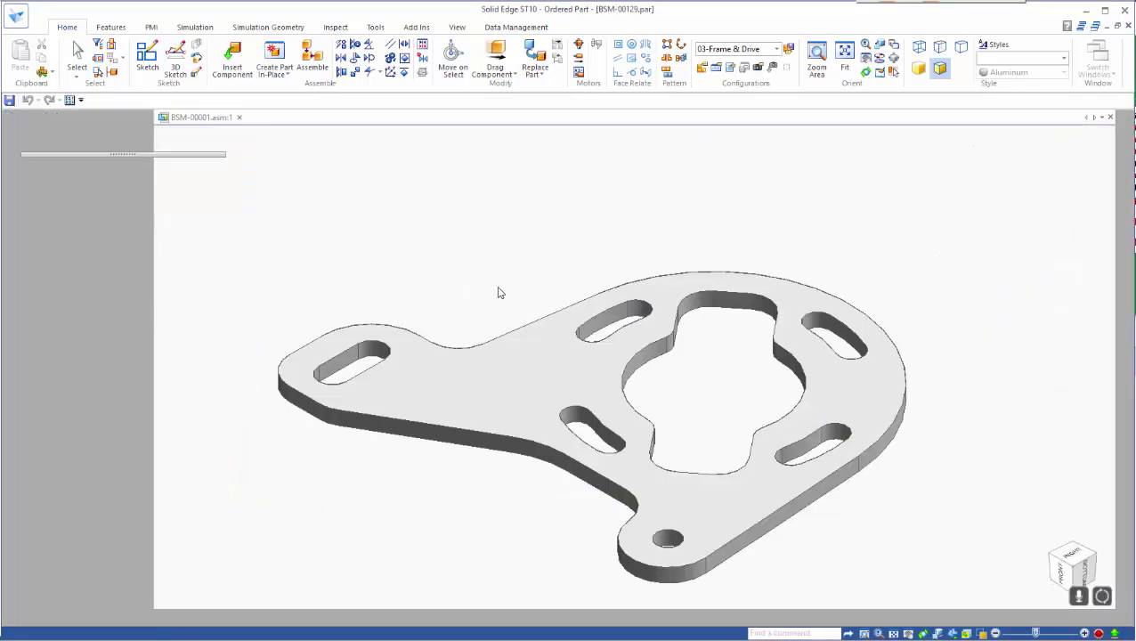
left_click(369, 27)
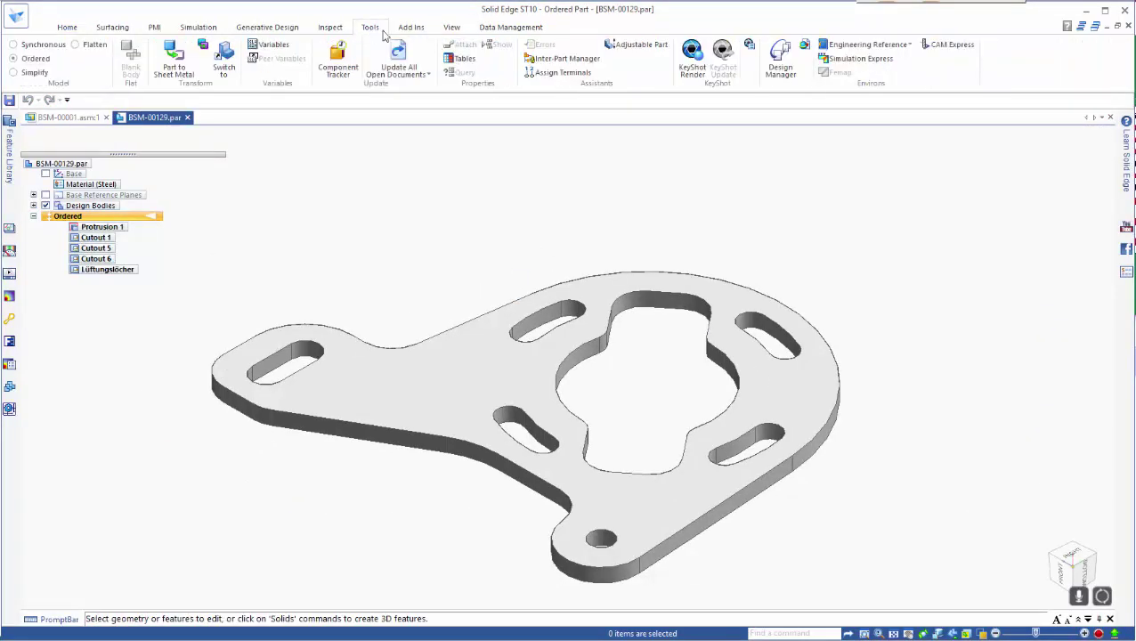
left_click(940, 52)
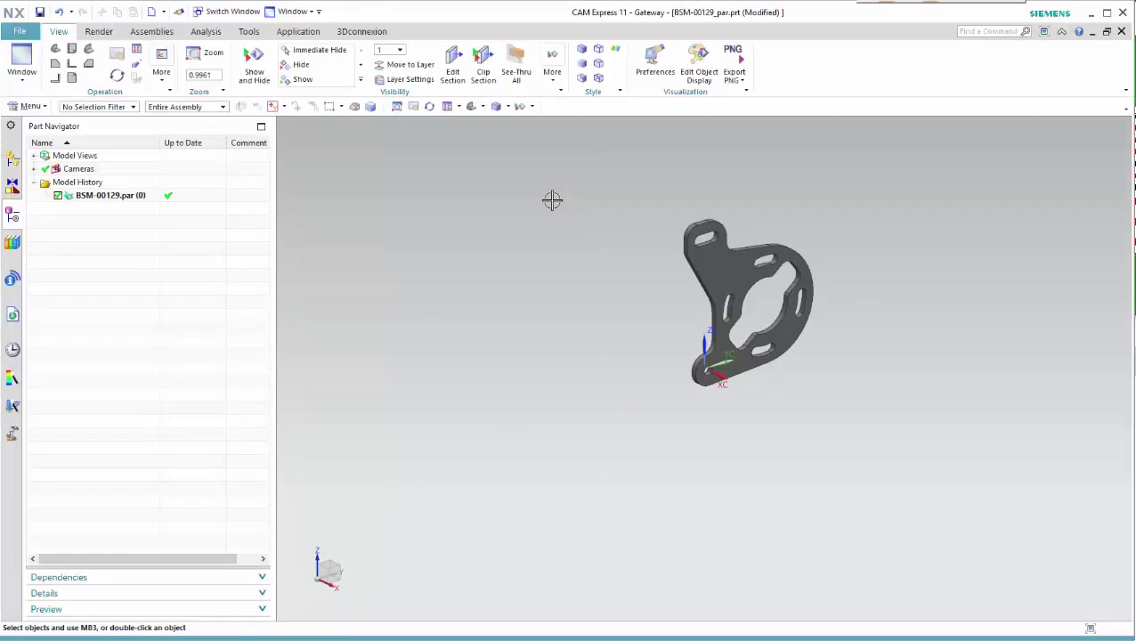
- Create a new Manufacturing file from the General Setup template for BSM-00129_par
left_click(18, 31)
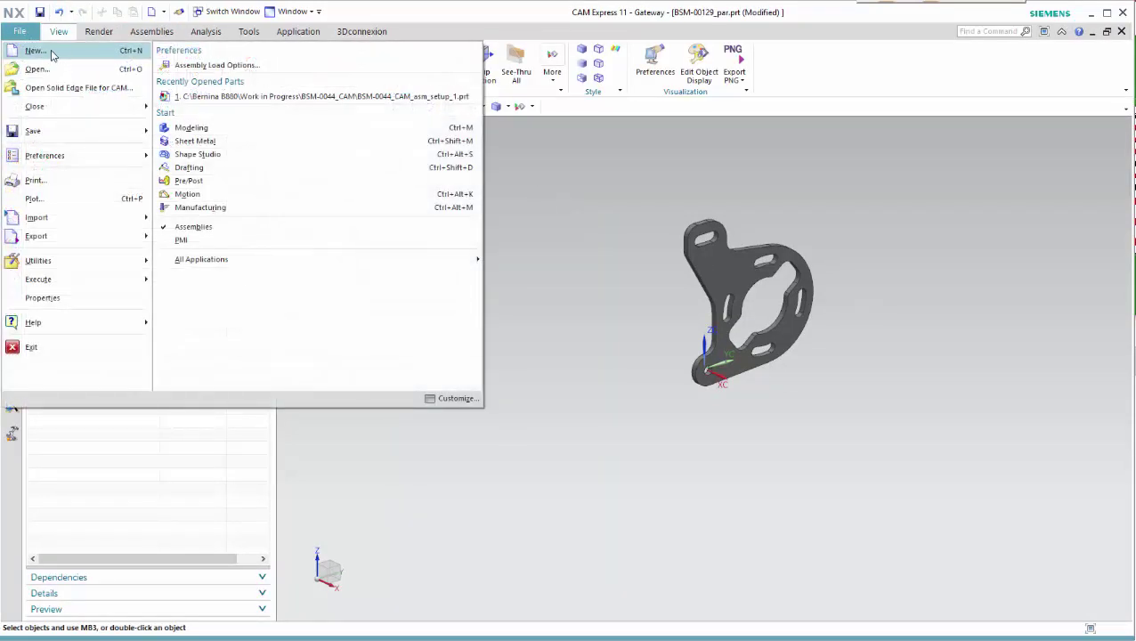
left_click(53, 51)
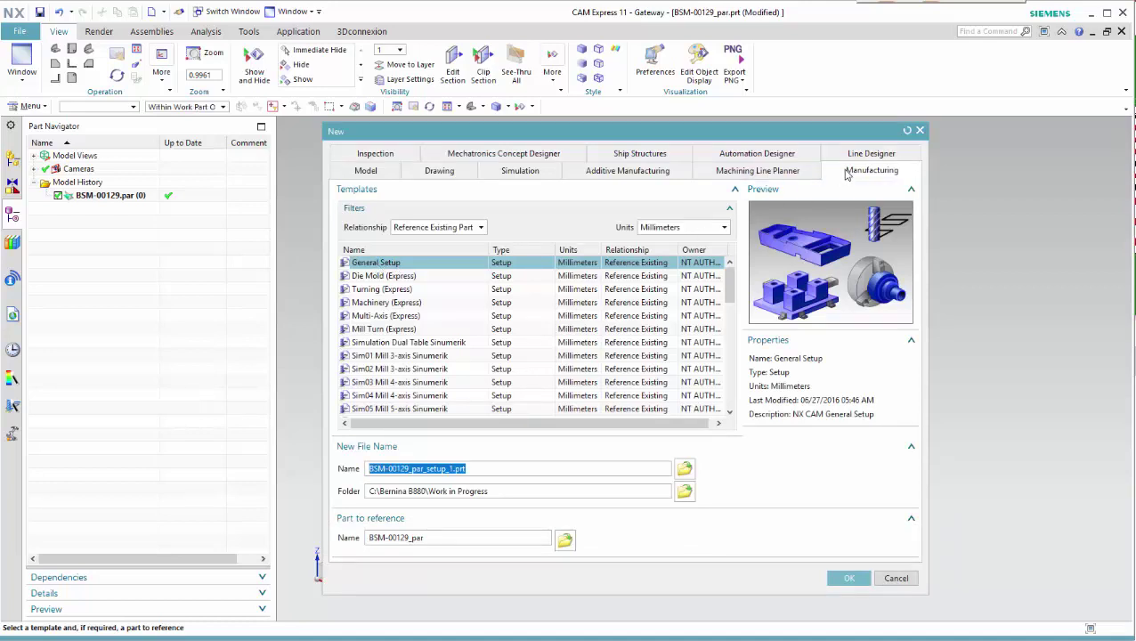
double_click(400, 263)
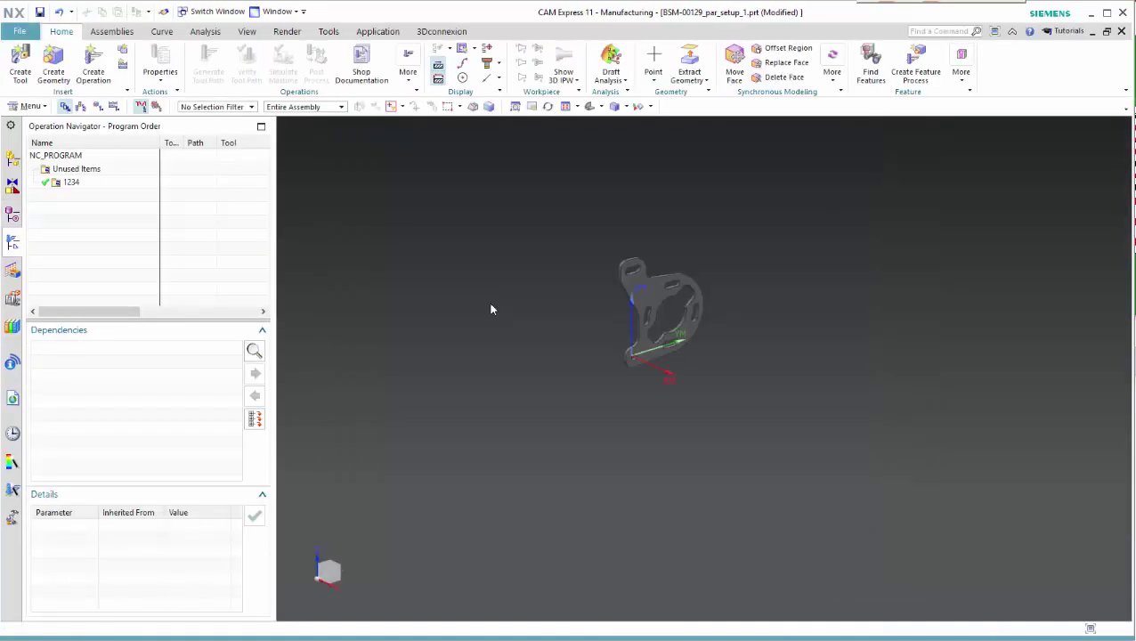
- Switch the Operation Navigator to Machine Tool View and expand CARRIER down to POCKET_01
mouse_move(398, 246)
middle_mouse_down()
mouse_move(492, 279)
mouse_move(424, 261)
middle_mouse_up()
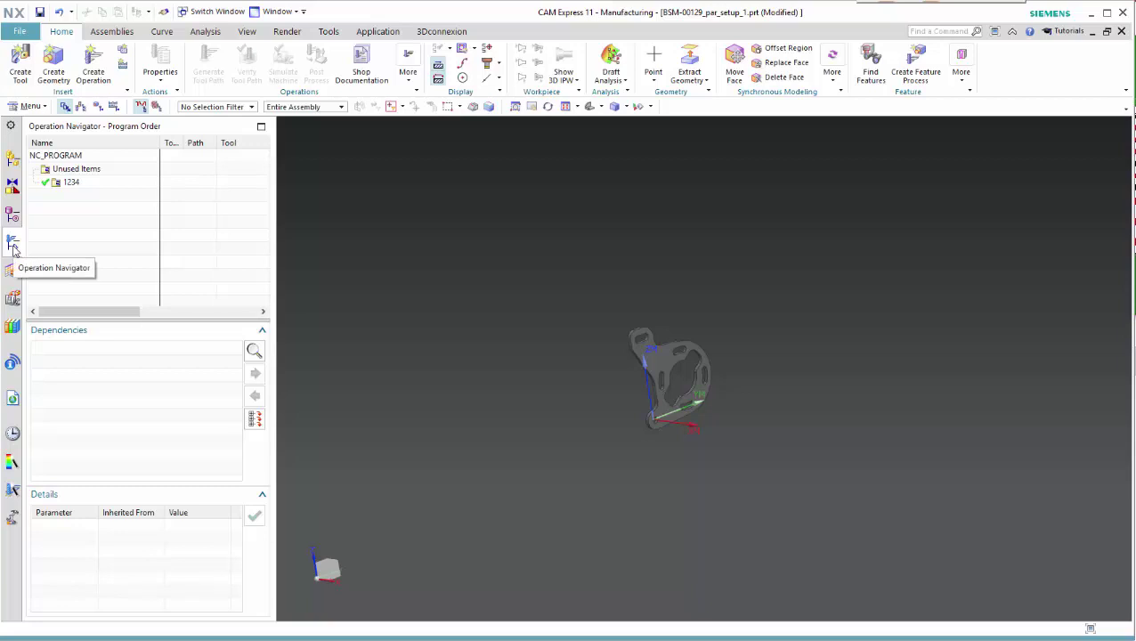
right_click(51, 146)
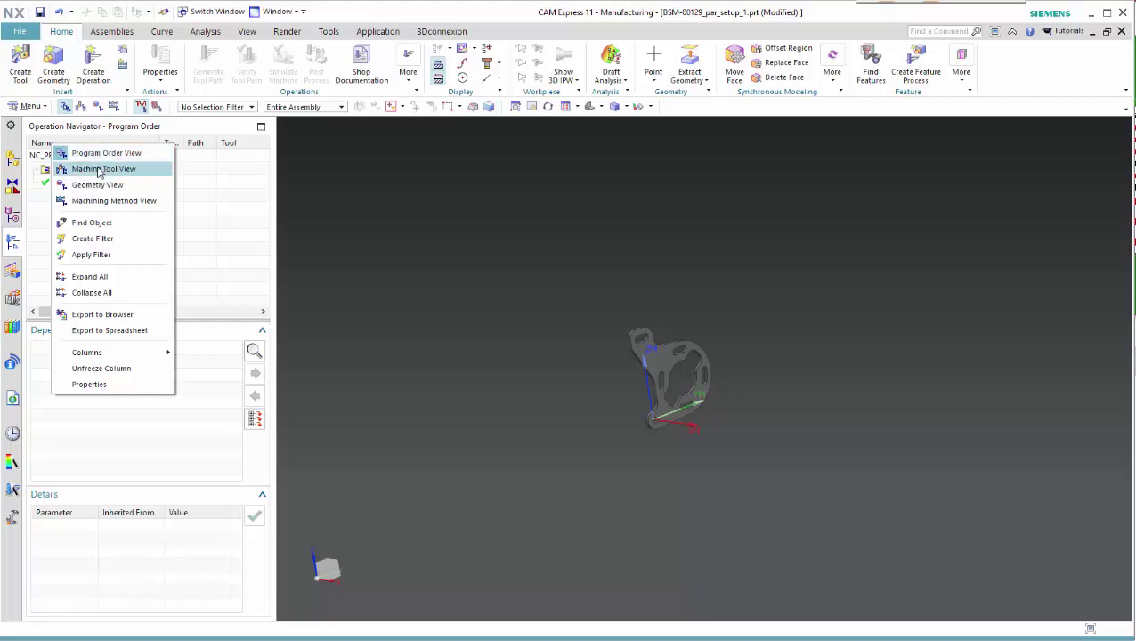
left_click(99, 169)
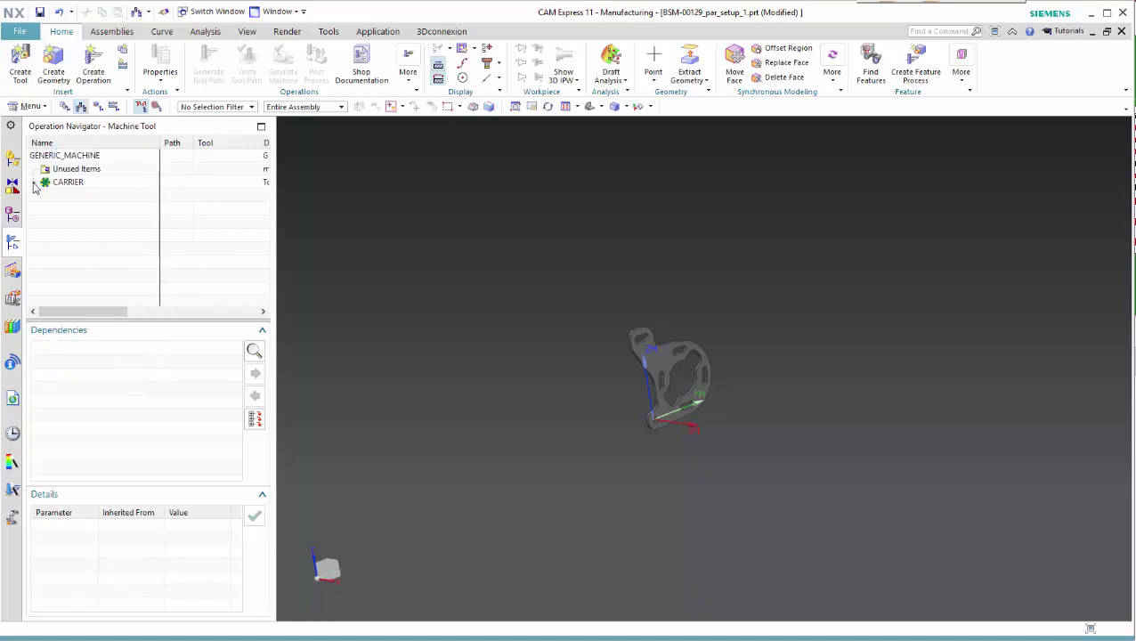
left_click(33, 183)
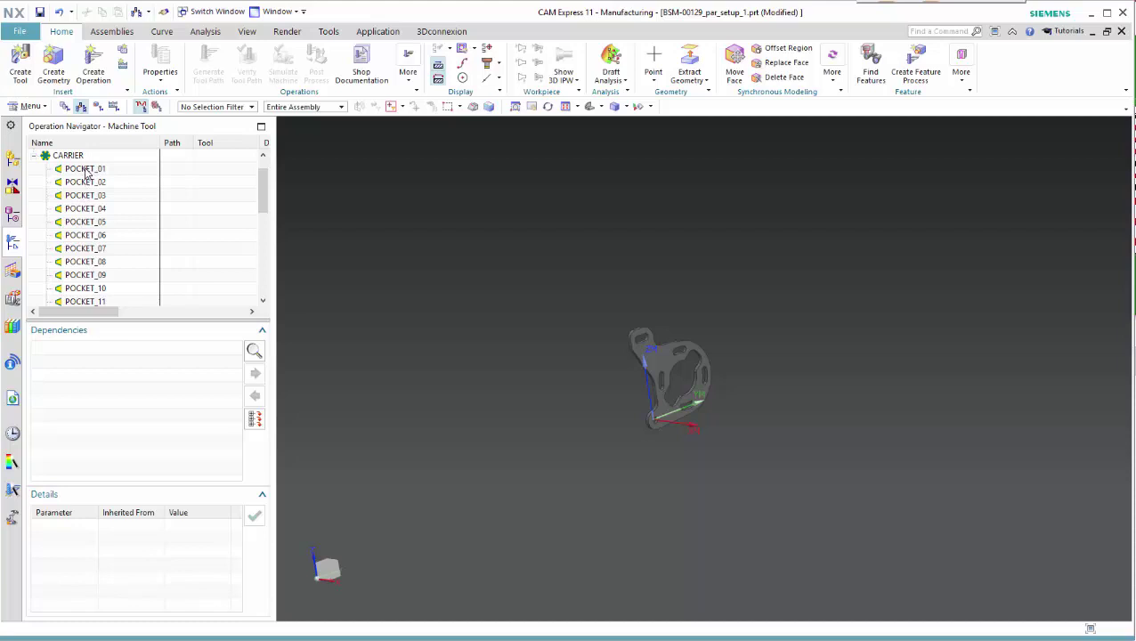
right_click(88, 175)
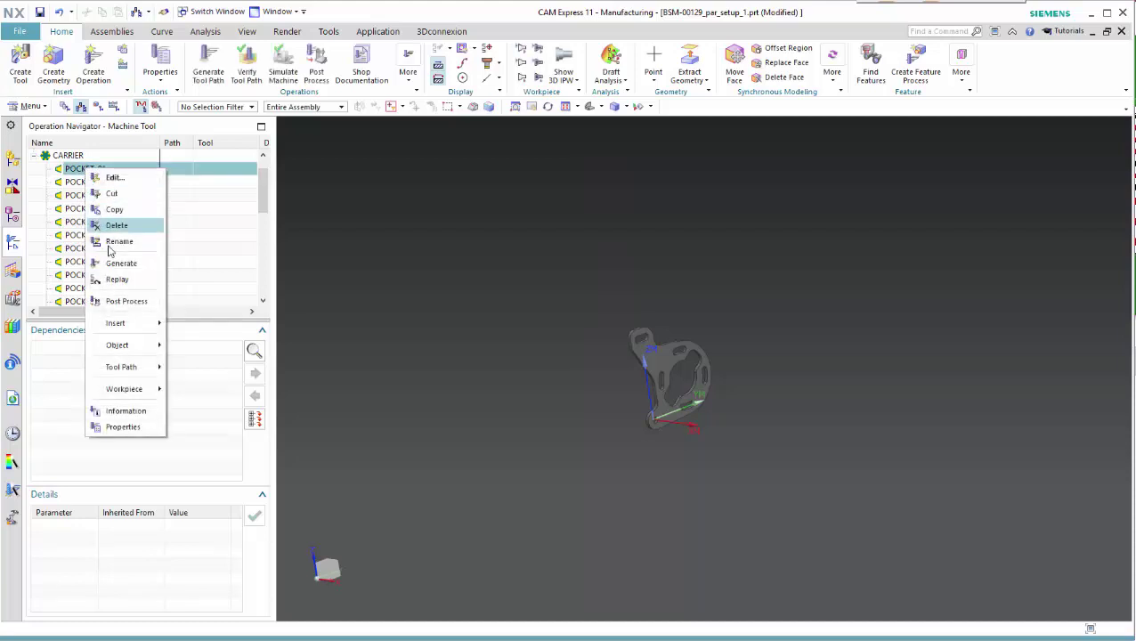
- Search the tool library's Milling End Mill (non indexable) class for POCKET_01
mouse_move(115, 322)
left_click(189, 356)
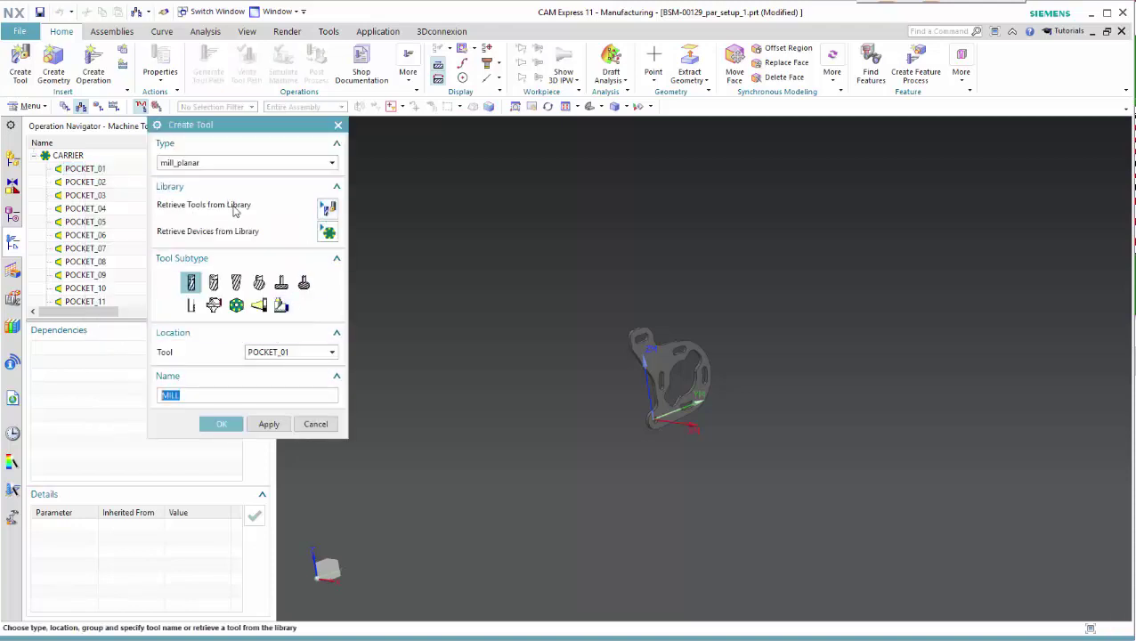
left_click(327, 209)
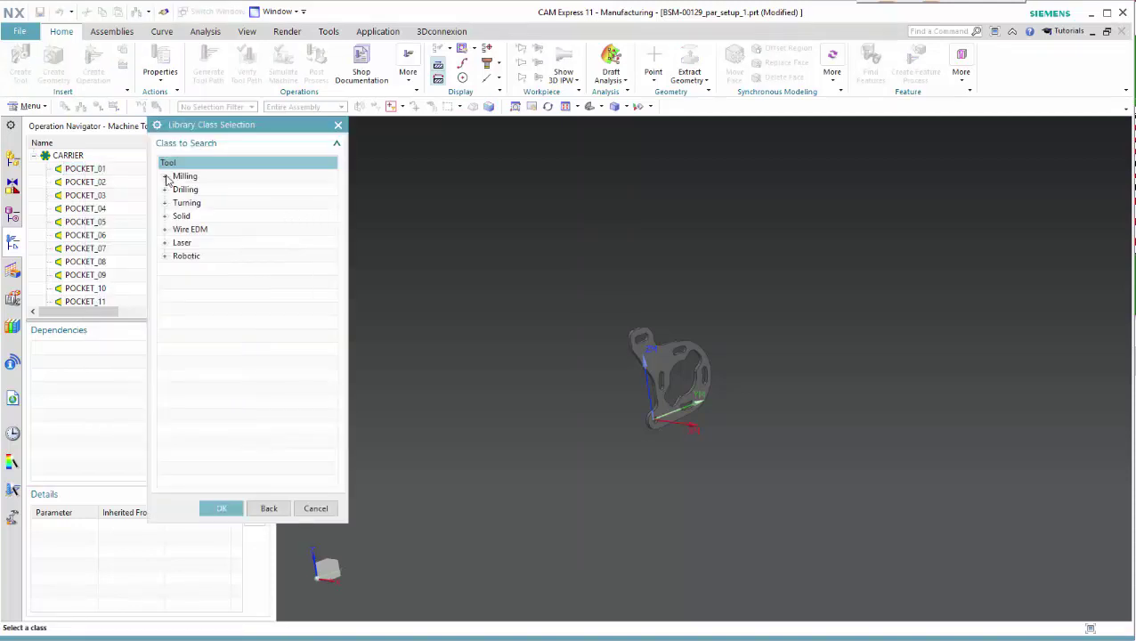
left_click(165, 177)
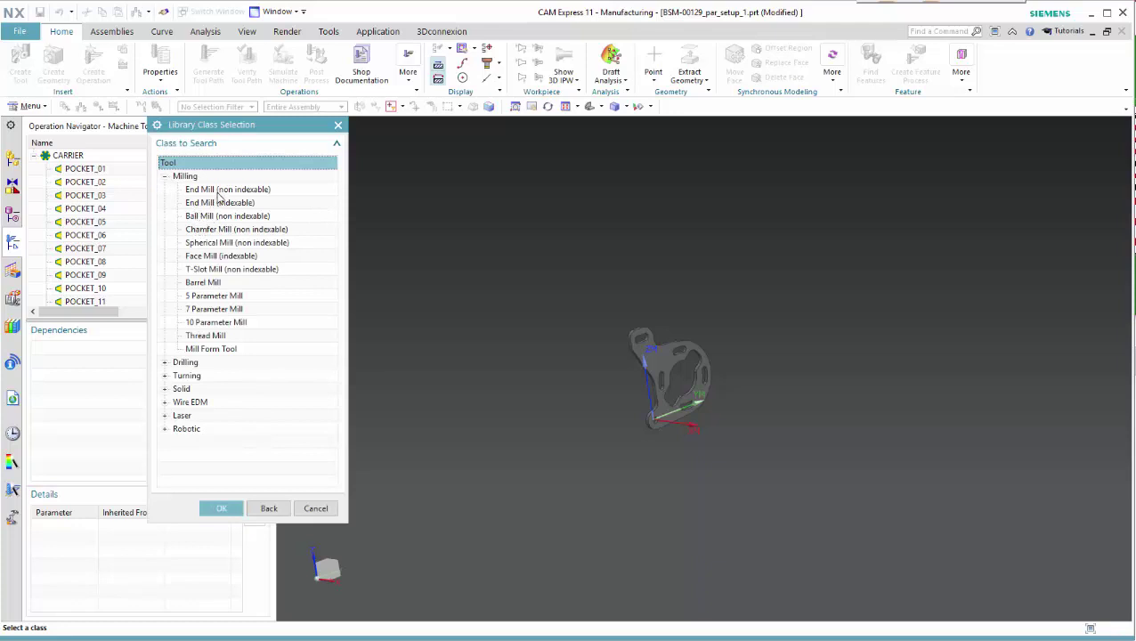
double_click(217, 191)
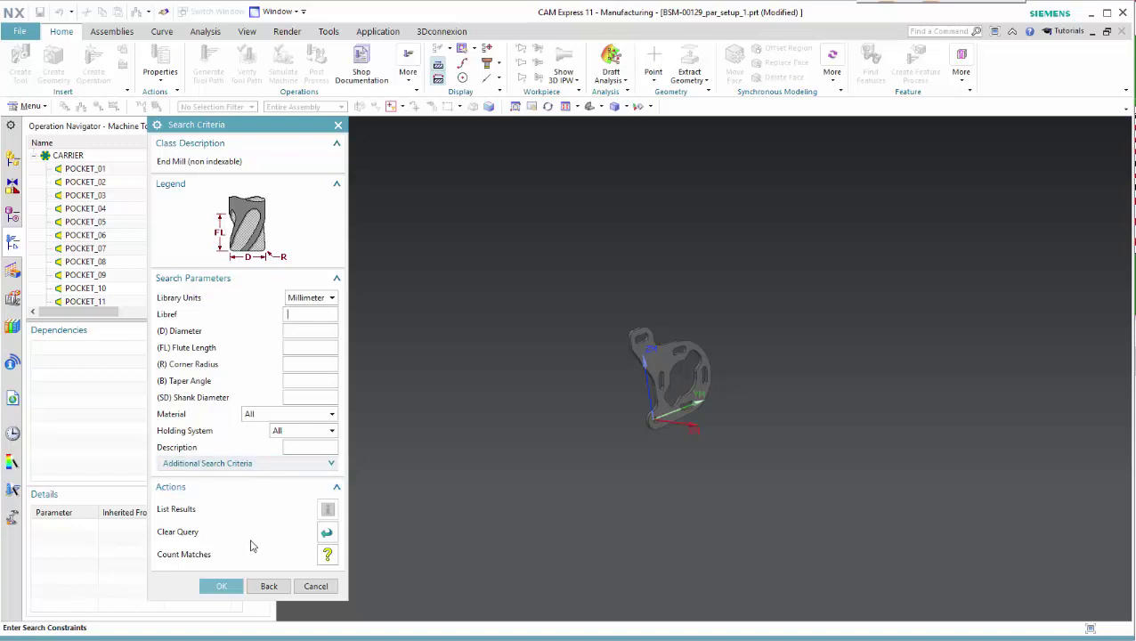
left_click(222, 587)
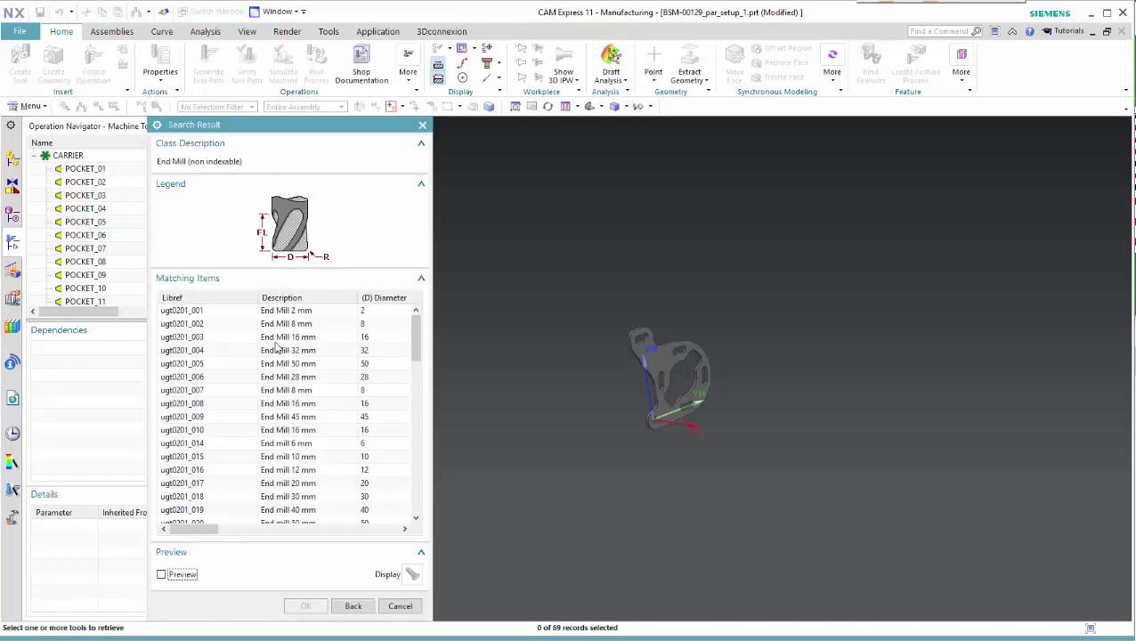
- Sort by diameter and retrieve the 3 mm carbide (ugt0201_118) and 6 mm (ugt0201_014) end mills
left_click(381, 299)
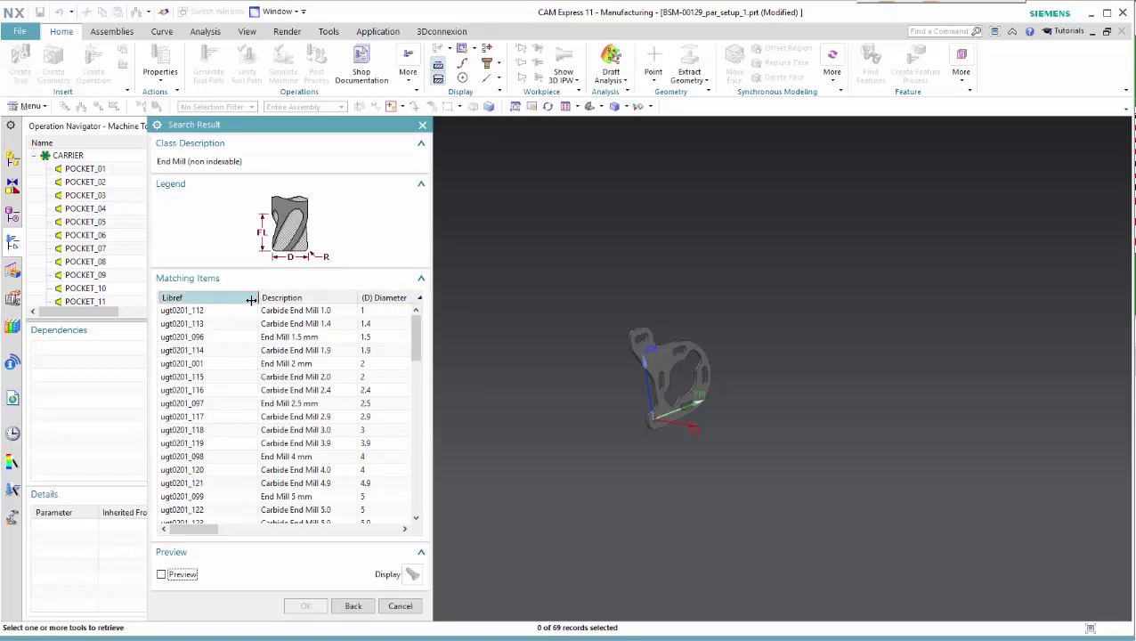
left_click_drag(252, 300, 226, 310)
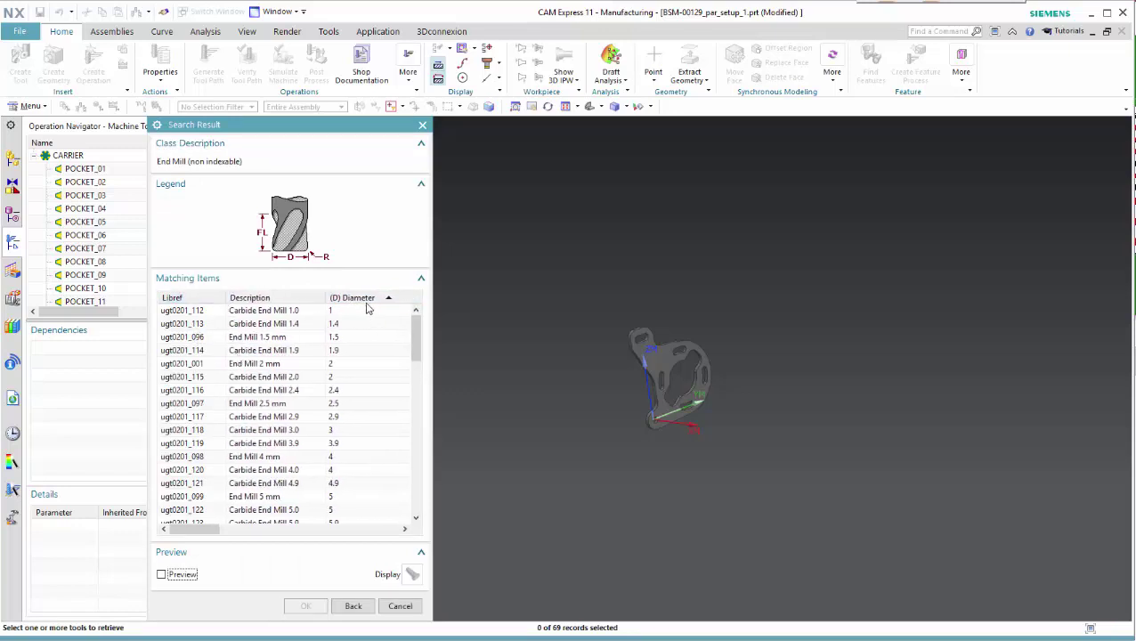
left_click(290, 434)
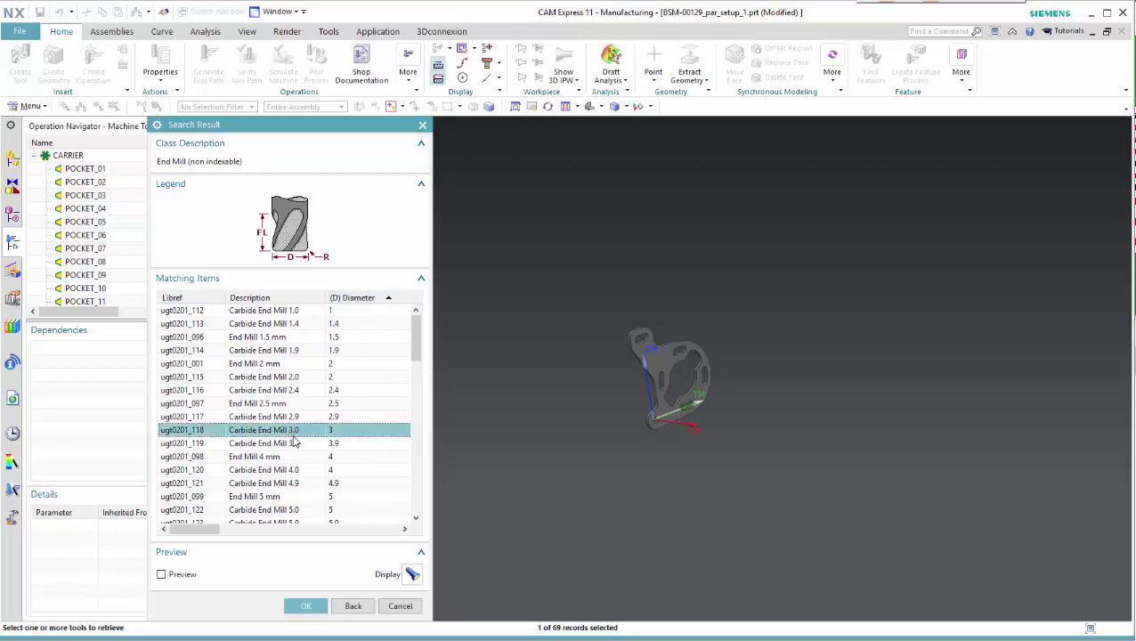
scroll(385, 481, "down", 1)
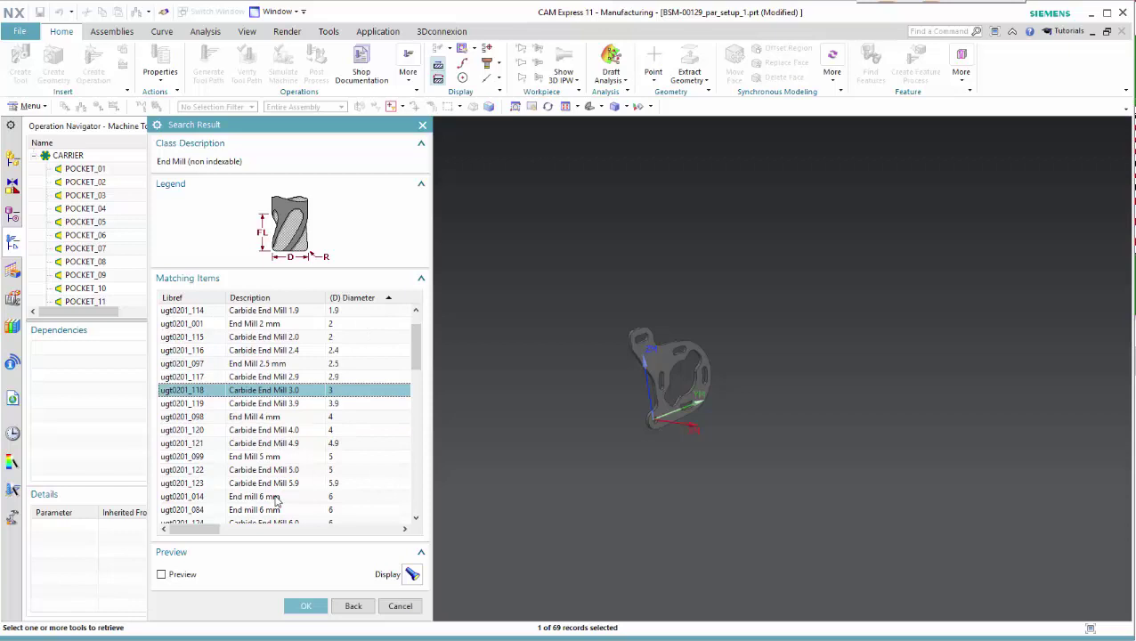
left_click(278, 497, "ctrl")
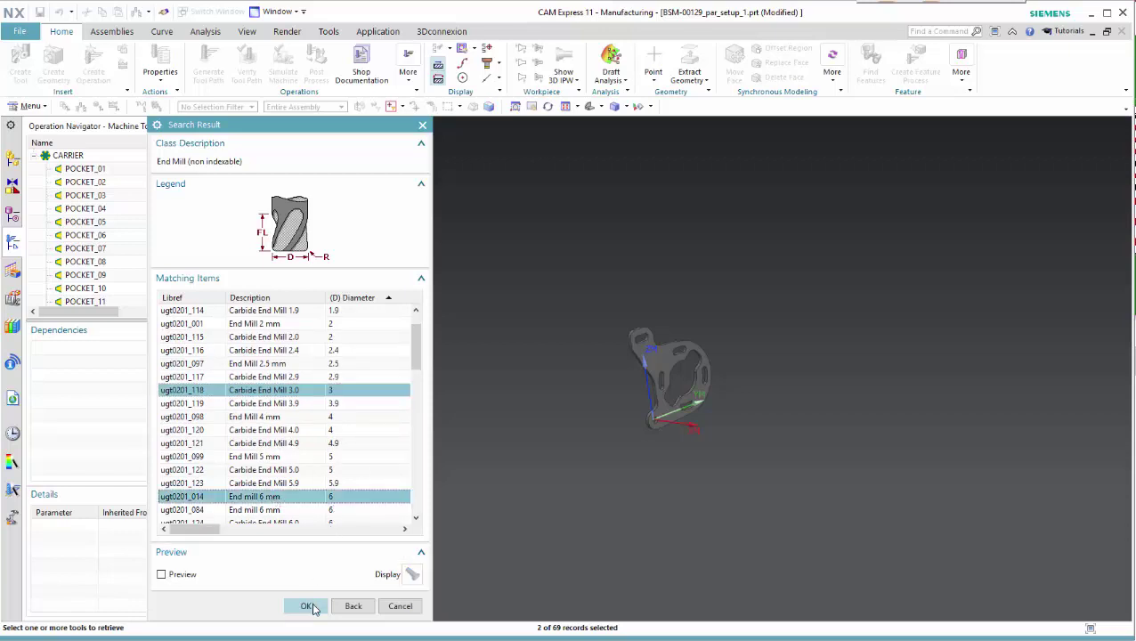
left_click(313, 613)
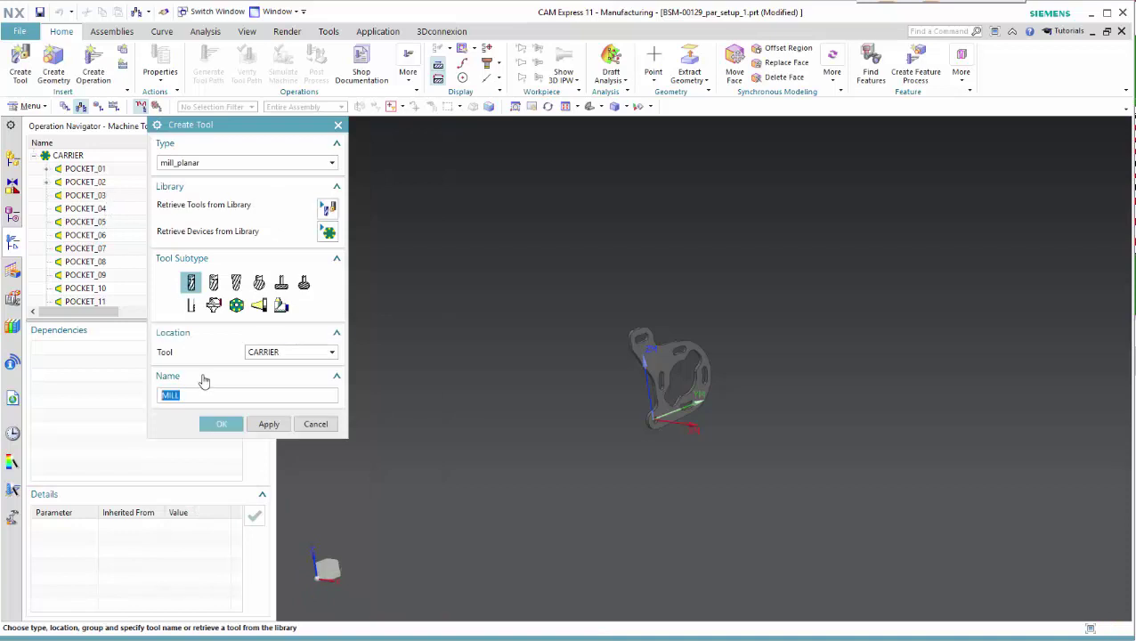
- Close tool creation and expand POCKET_01 and POCKET_02 to show the loaded end mills
left_click(319, 425)
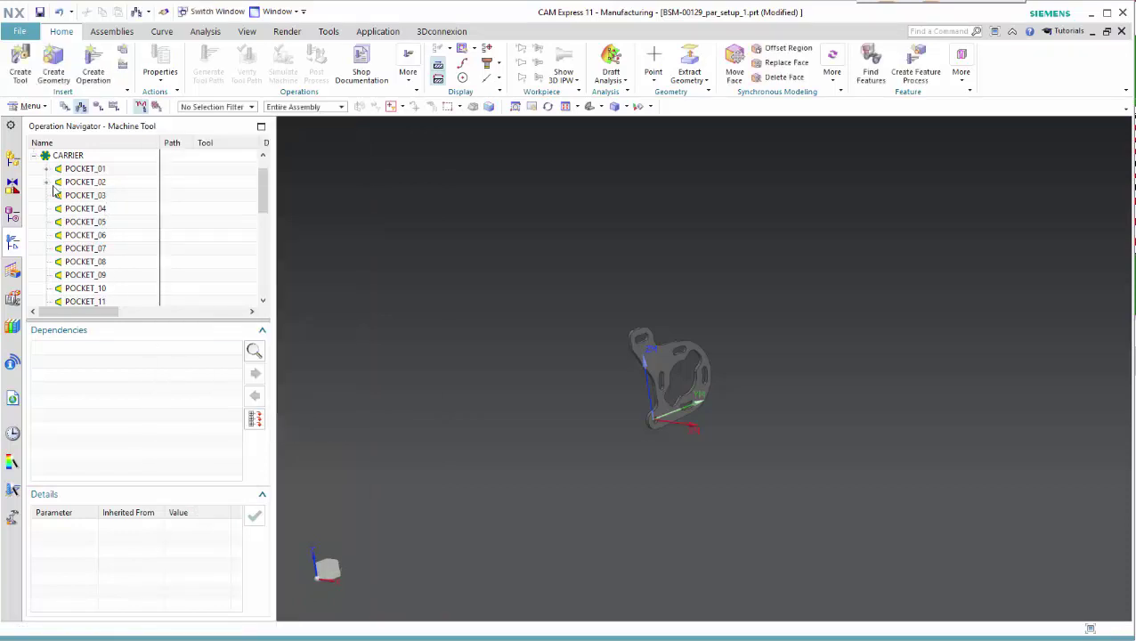
left_click(46, 168)
left_click(47, 195)
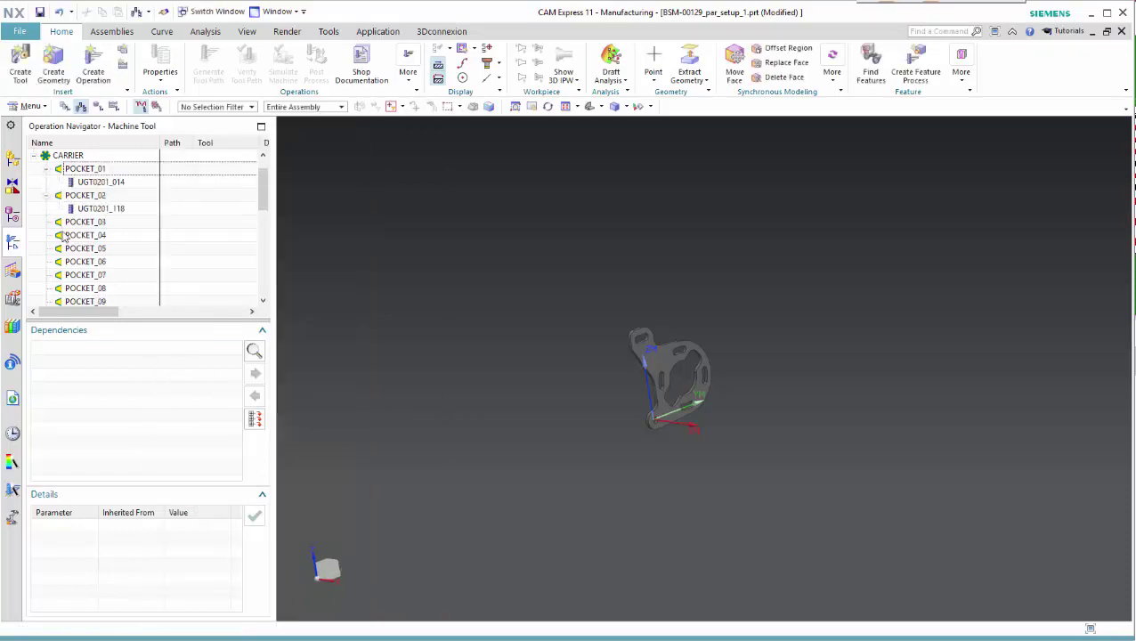
- In Geometry View, rotate MCS_MILL so its Z axis points up from the plate
right_click(64, 155)
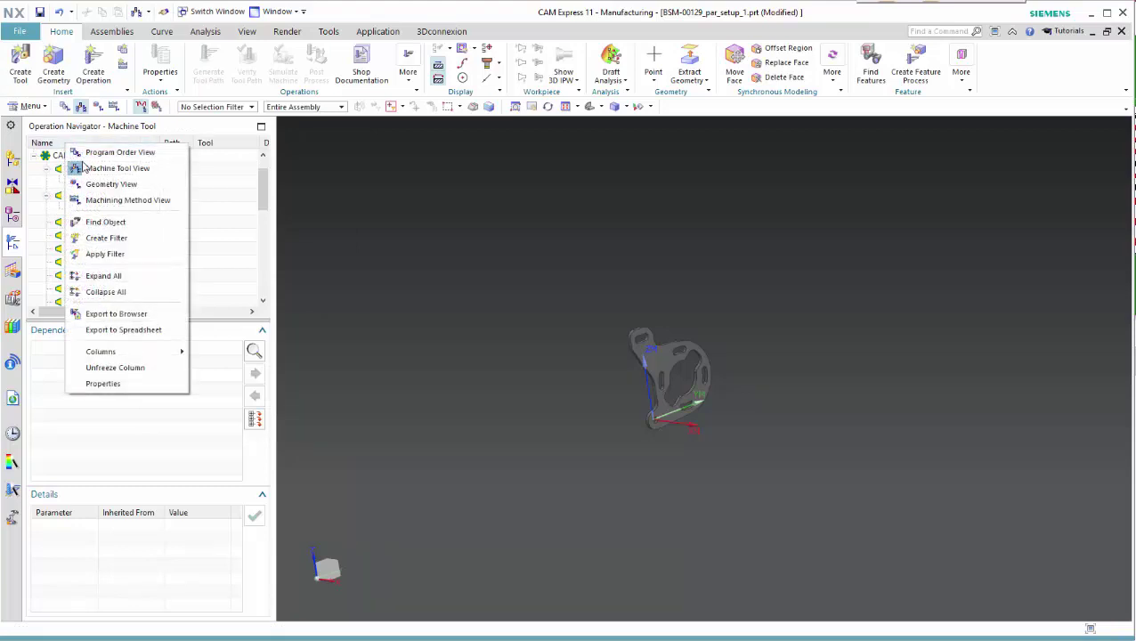
left_click(118, 187)
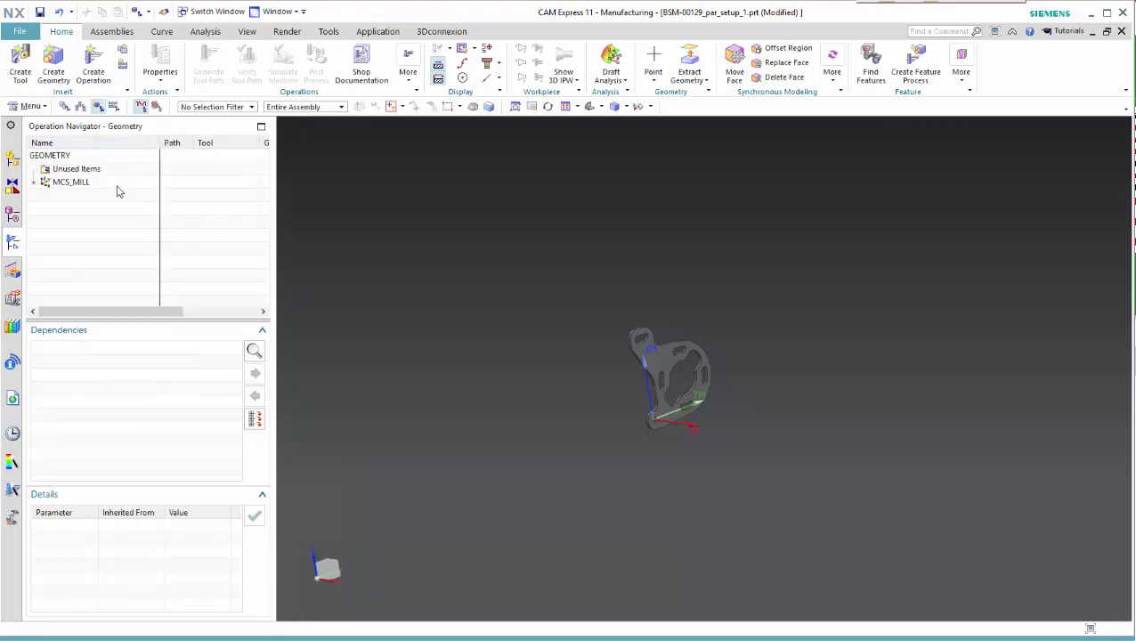
left_click(35, 182)
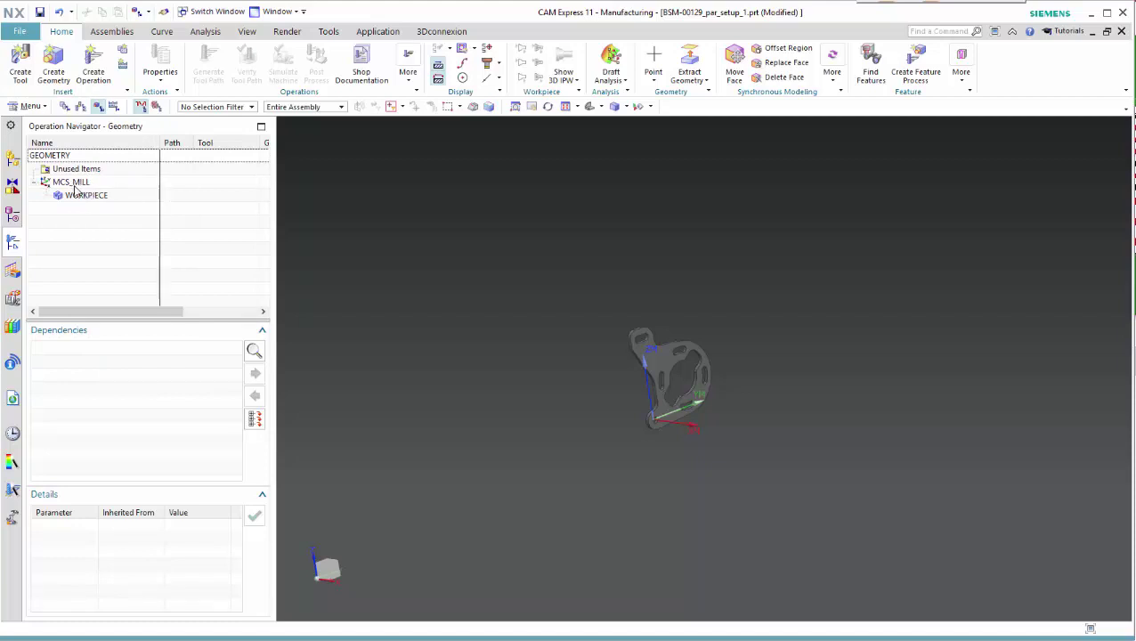
double_click(75, 183)
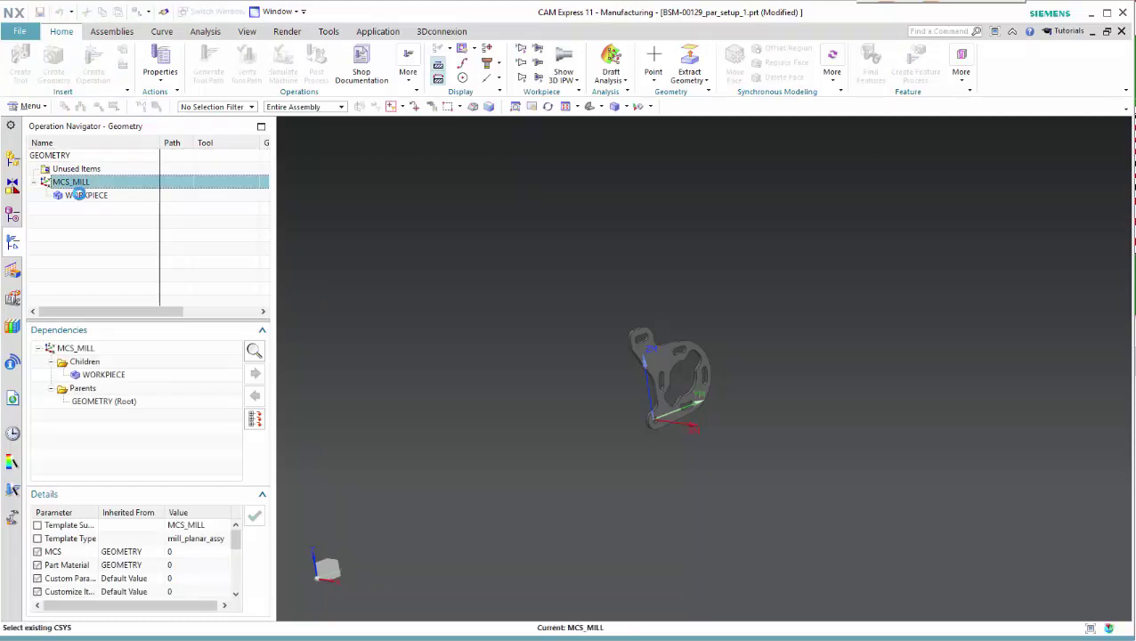
left_click(214, 165)
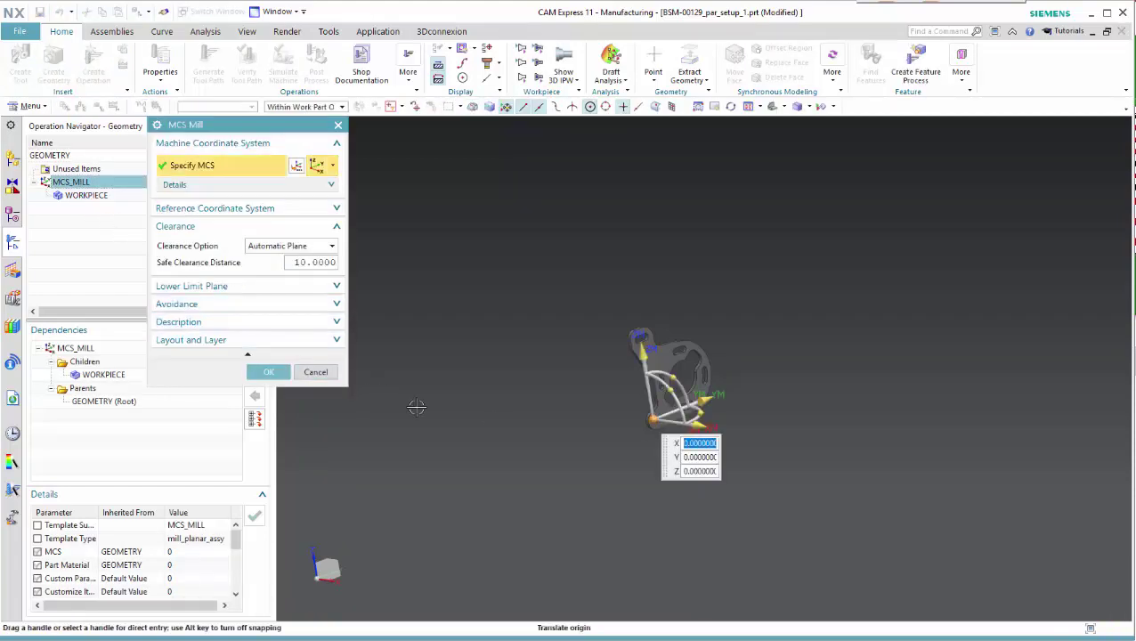
middle_click_drag(654, 418, 669, 392)
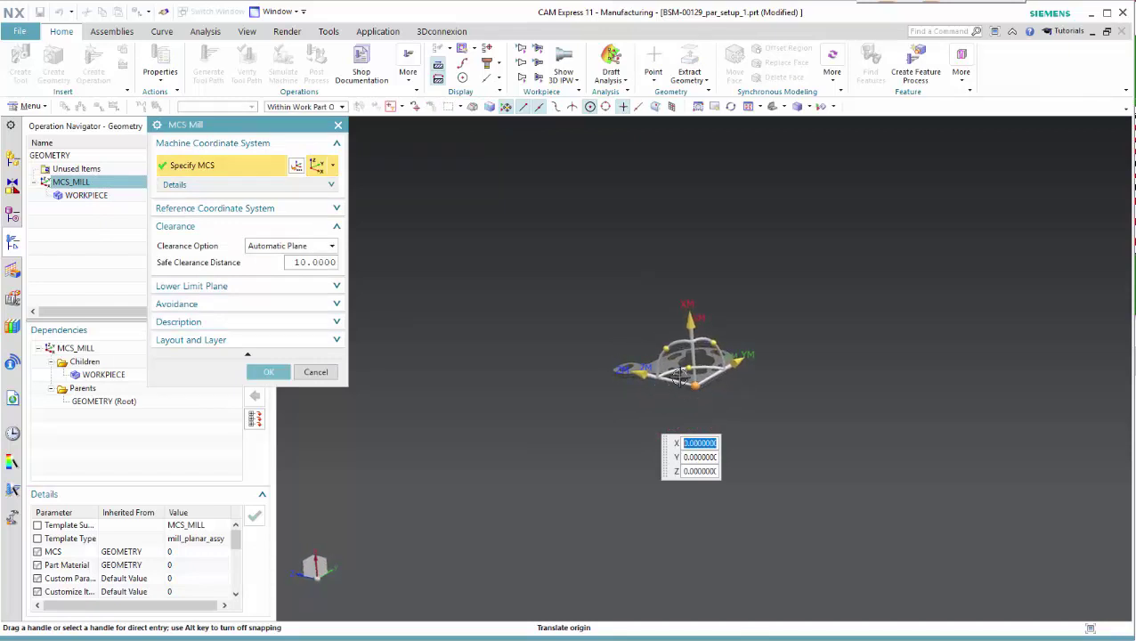
left_click_drag(670, 347, 730, 360)
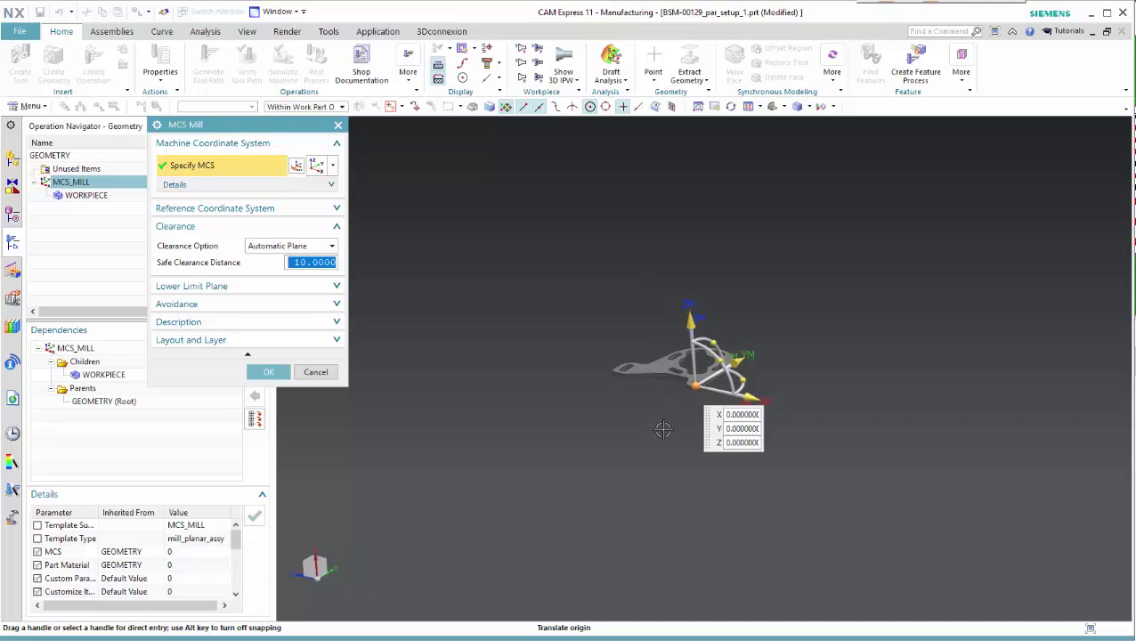
left_click(268, 372)
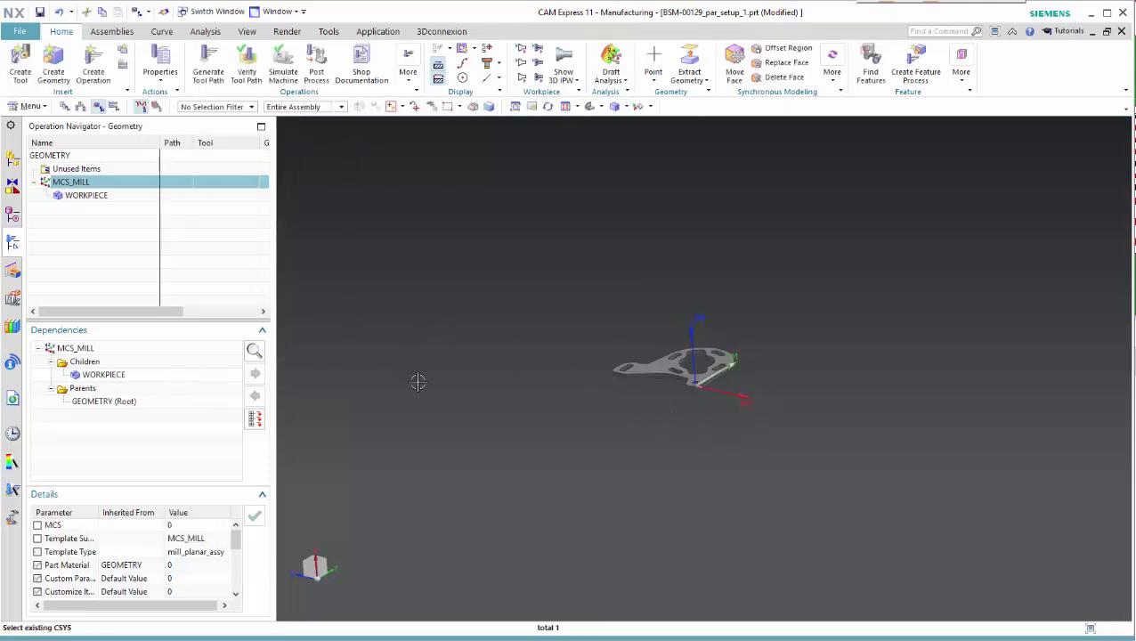
- Set the bracket plate solid as the WORKPIECE part geometry
left_click(89, 197)
double_click(89, 198)
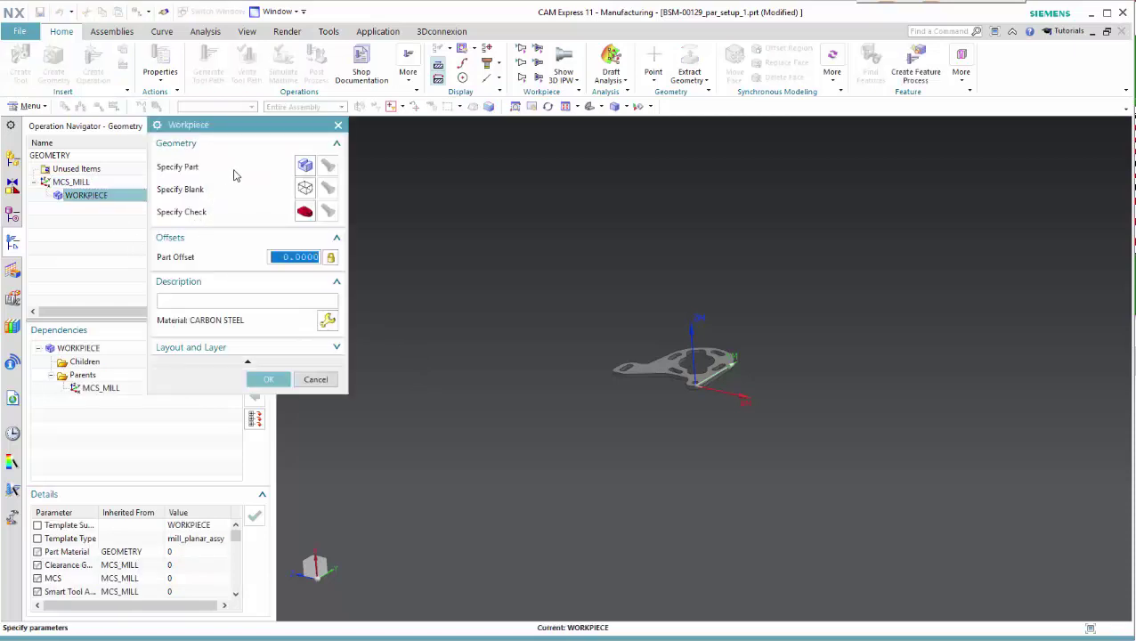
left_click(305, 166)
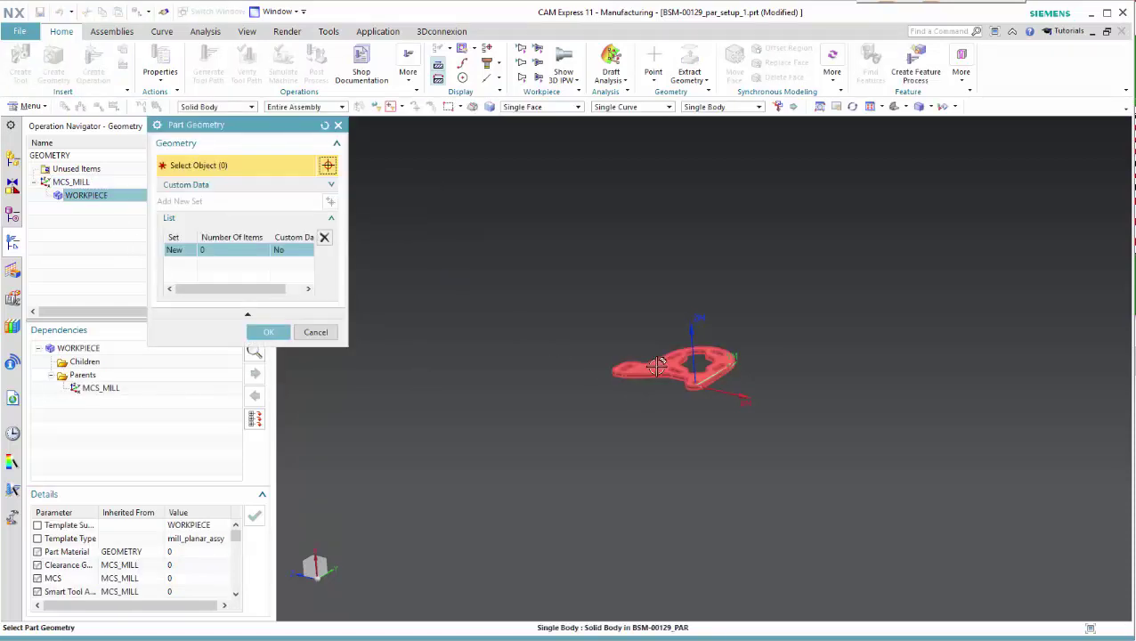
left_click(670, 369)
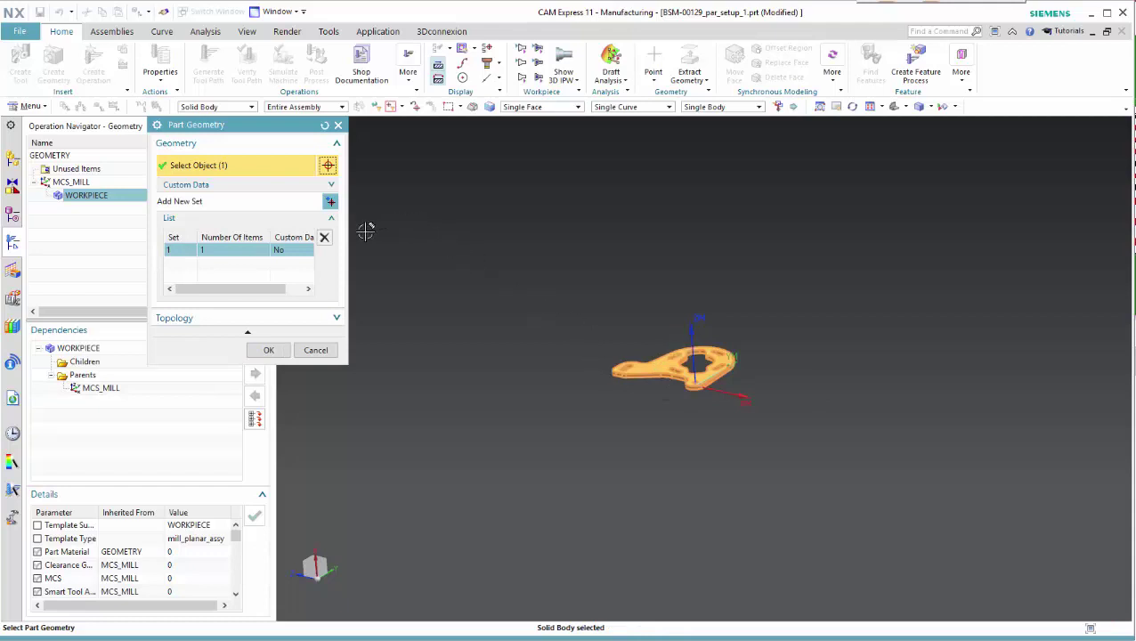
left_click(270, 348)
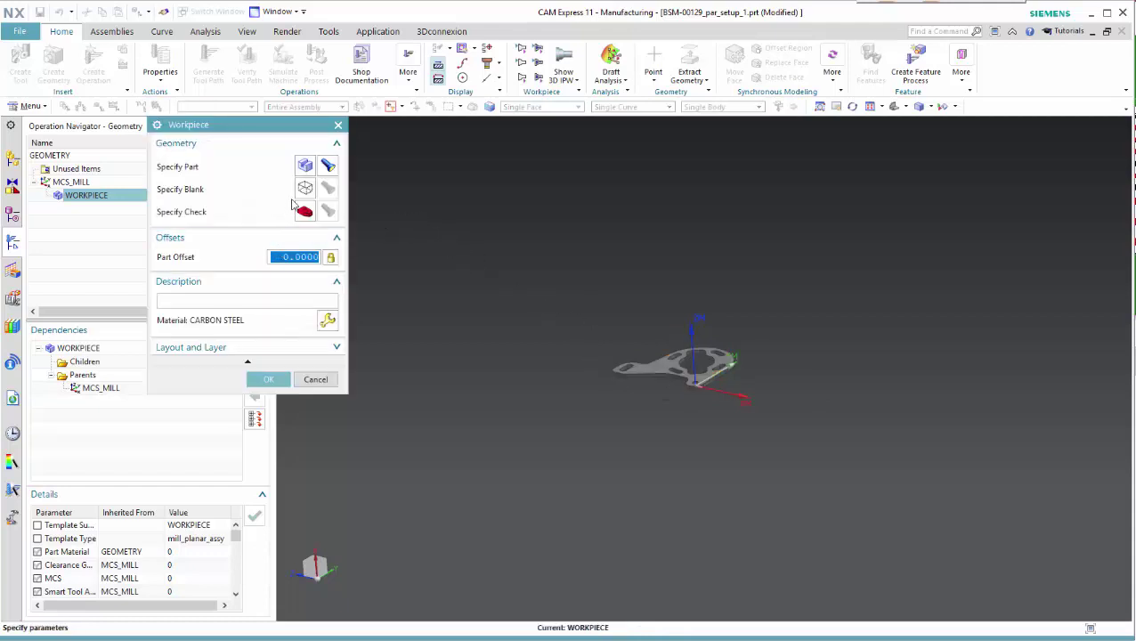
- Make the blank a bounding block extended along +X, -Y and +Y, and accept WORKPIECE
left_click(305, 188)
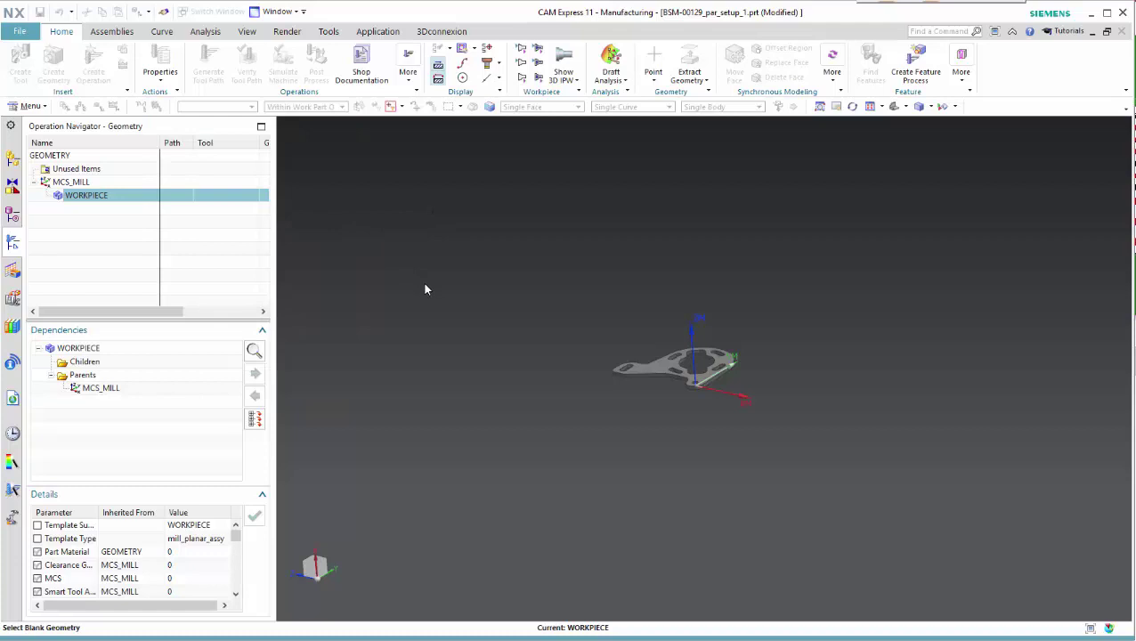
left_click(287, 163)
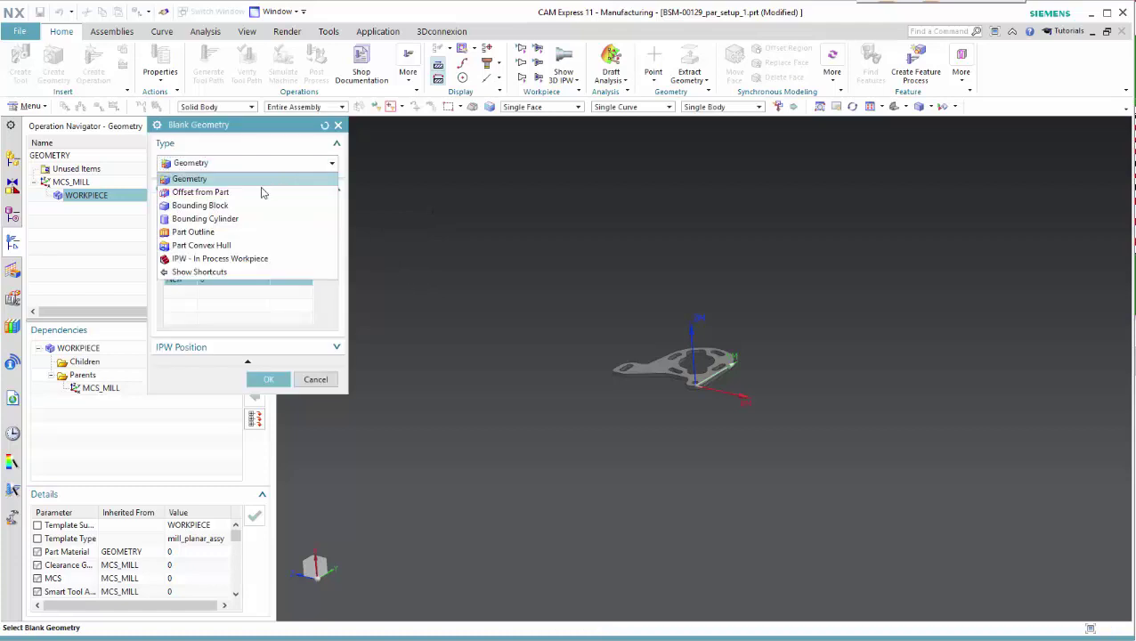
left_click(210, 207)
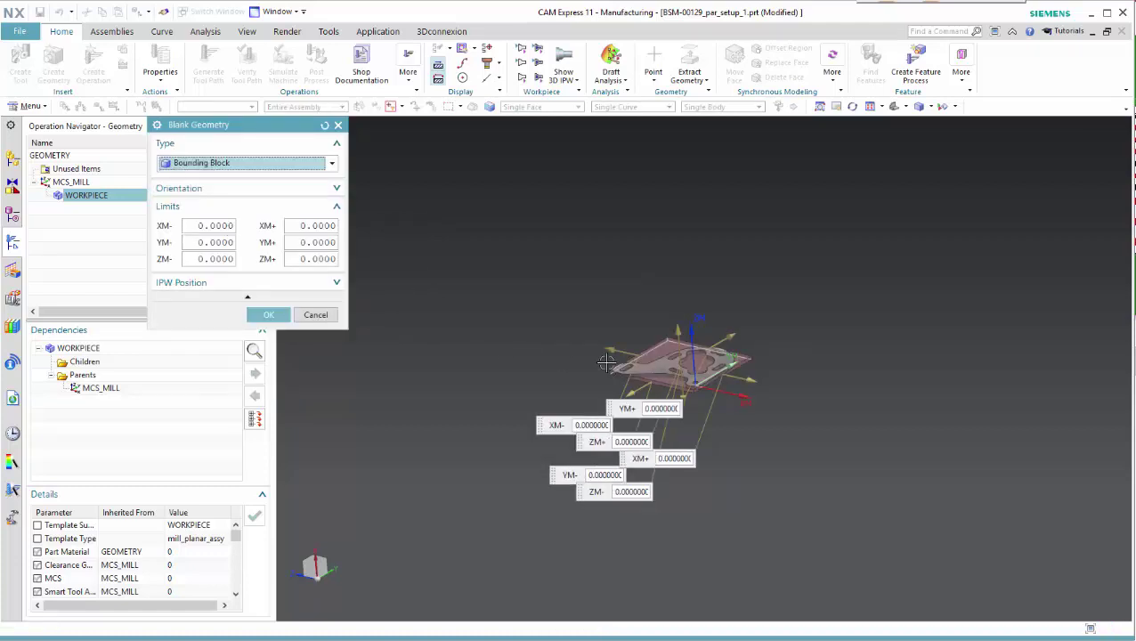
scroll(667, 374, "up", 2)
scroll(729, 385, "up", 2)
scroll(792, 396, "up", 2)
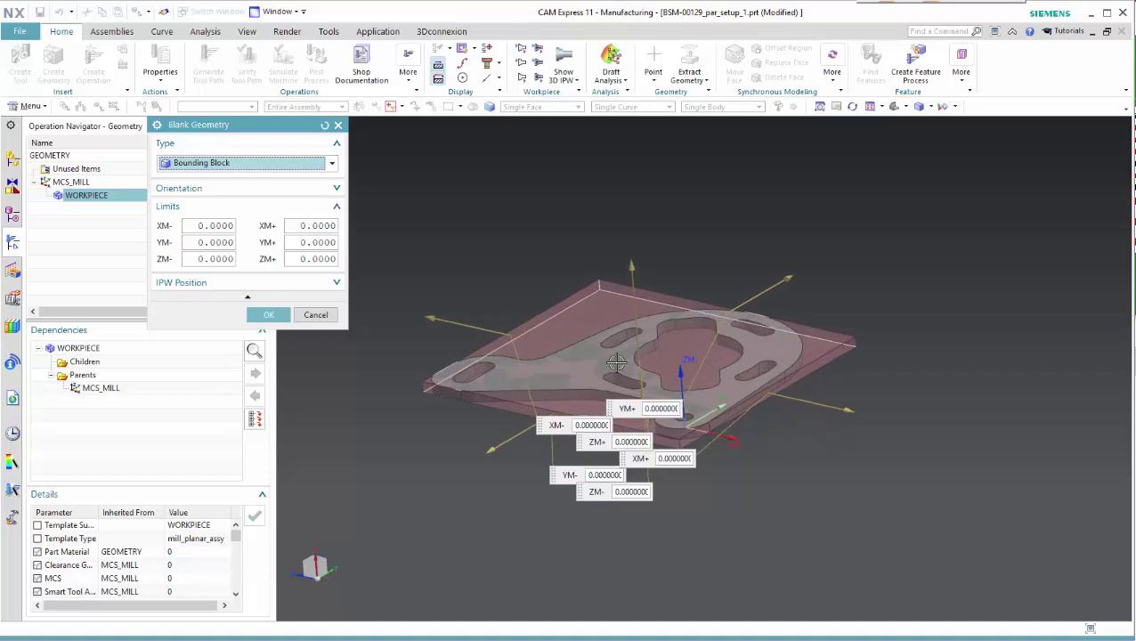
scroll(852, 407, "up", 1)
left_click_drag(852, 408, 841, 409)
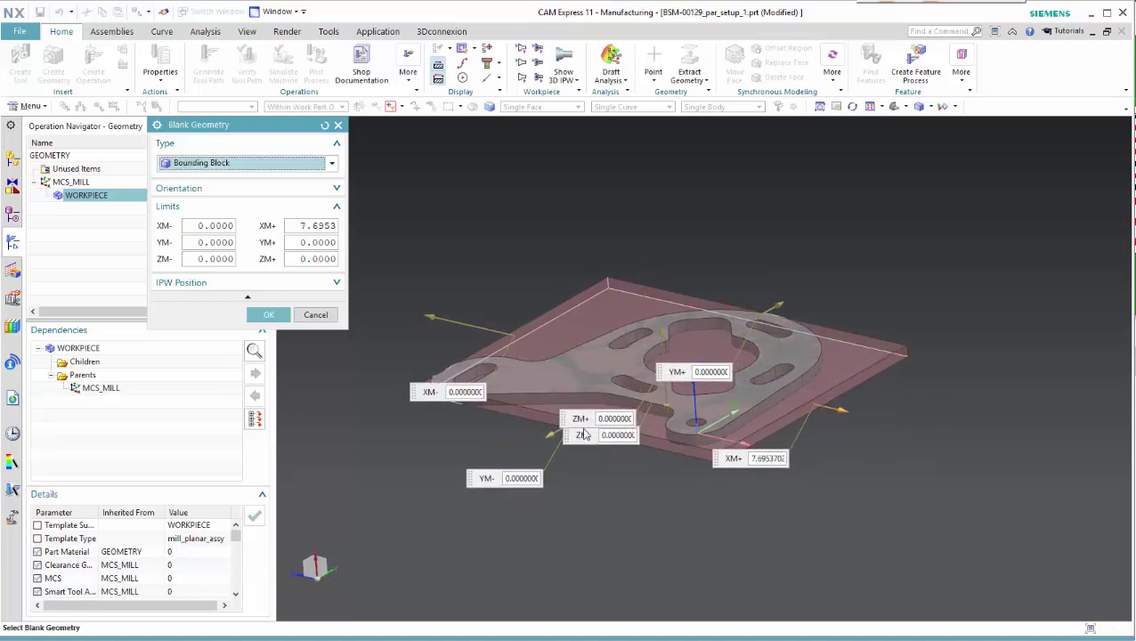
mouse_move(546, 434)
left_mouse_down()
mouse_move(475, 331)
mouse_move(508, 338)
left_mouse_up()
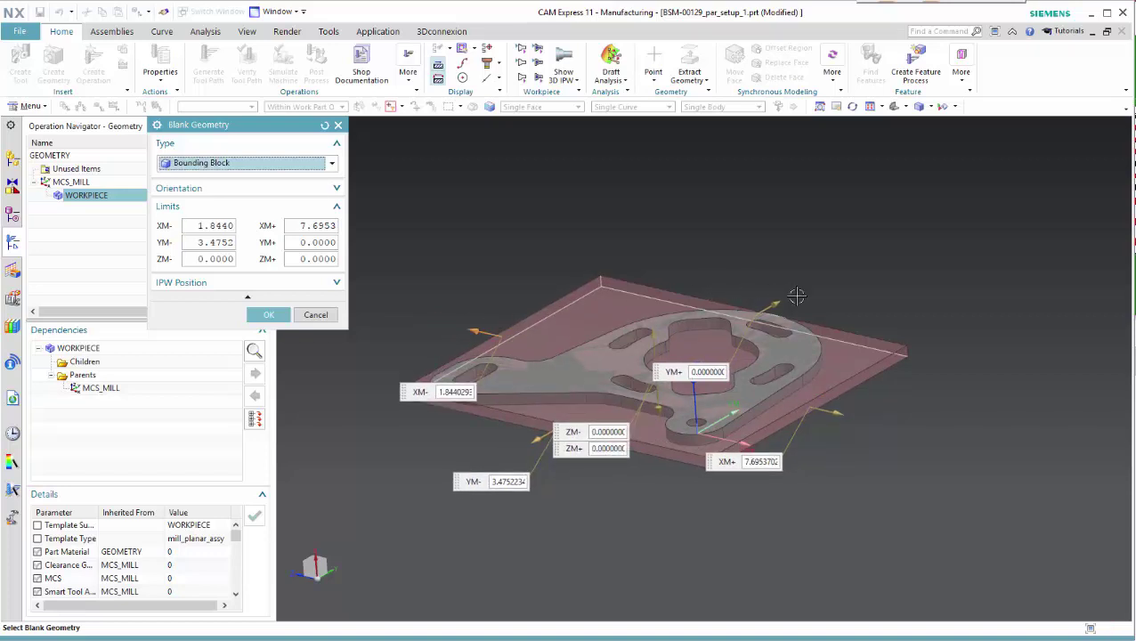
left_click_drag(777, 302, 624, 314)
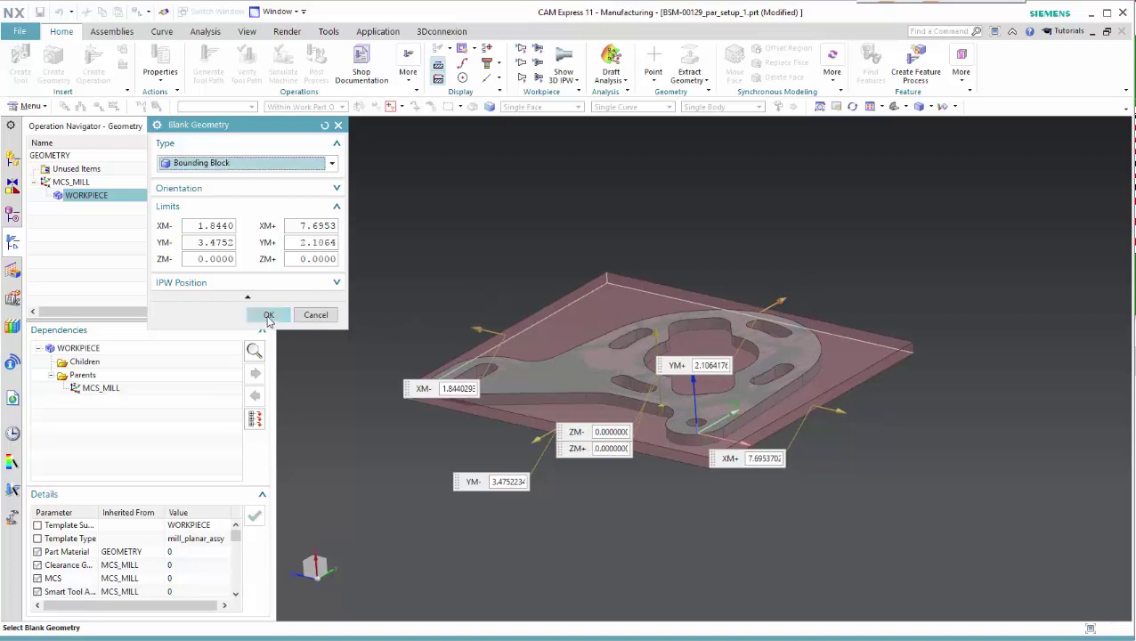
left_click(268, 314)
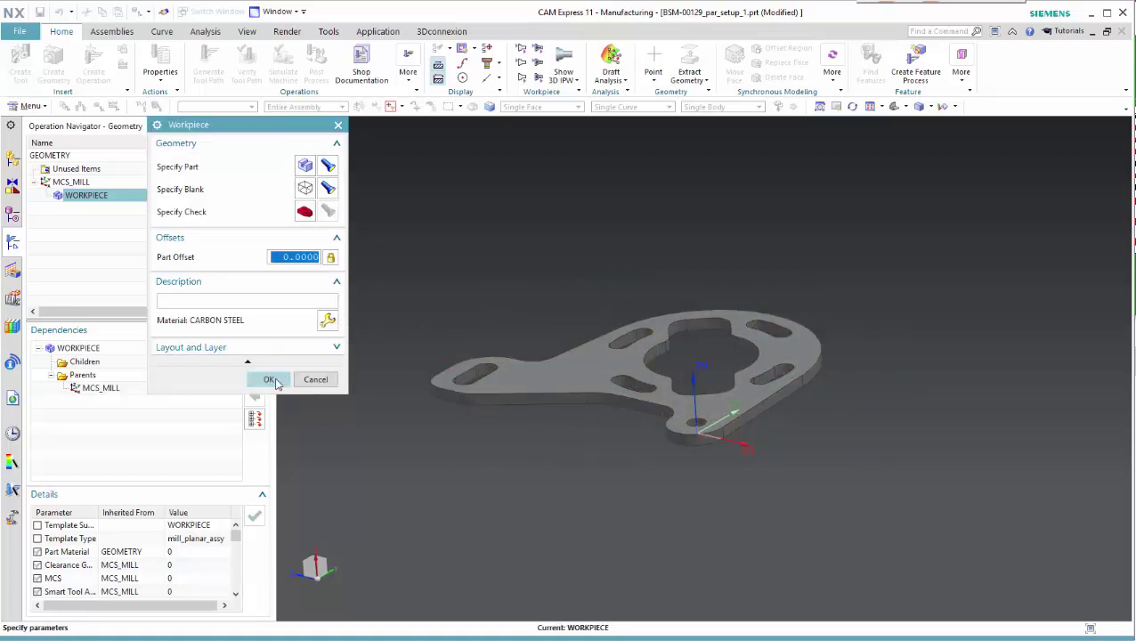
left_click(271, 379)
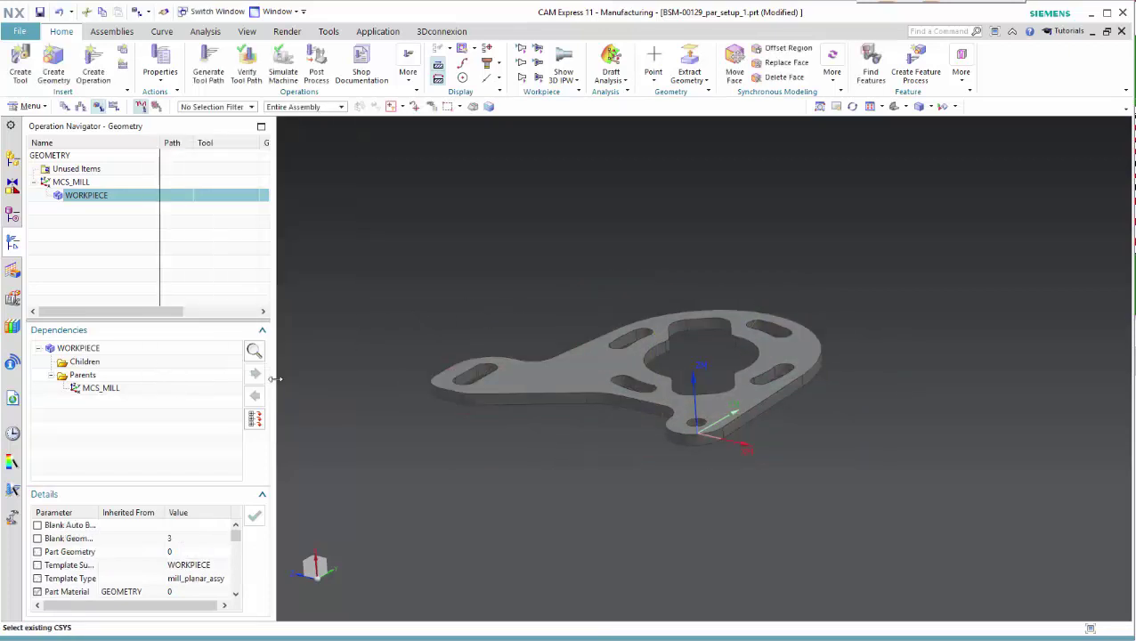
- Add a mill_contour Adaptive Rough Milling operation under WORKPIECE with UGT0201_014 and MILL_ROUGH
right_click(85, 199)
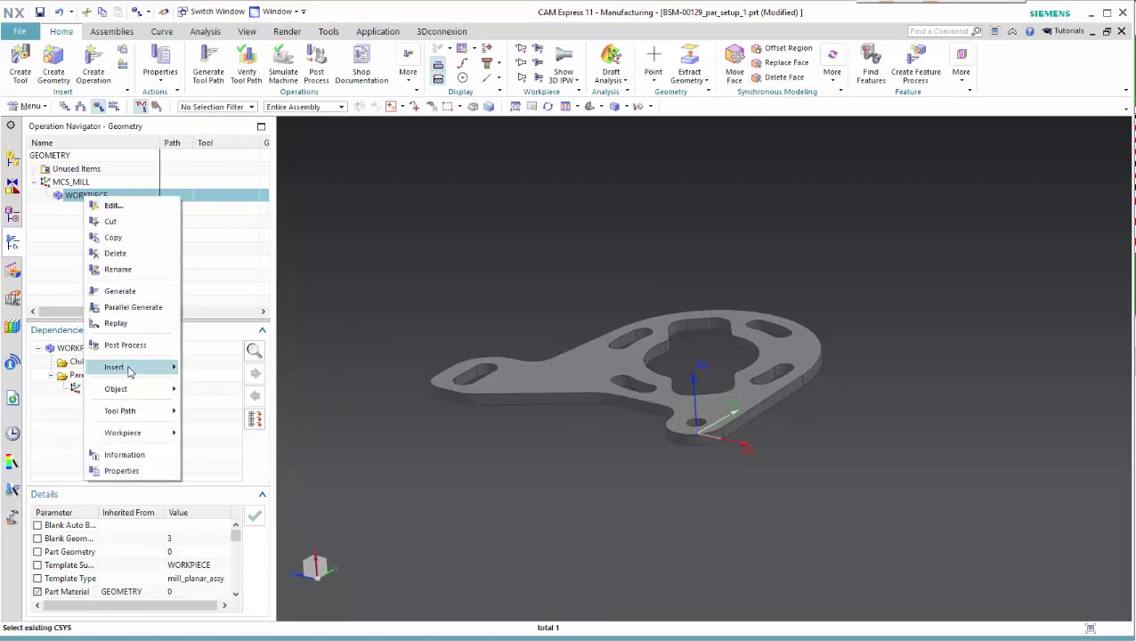
left_click(245, 374)
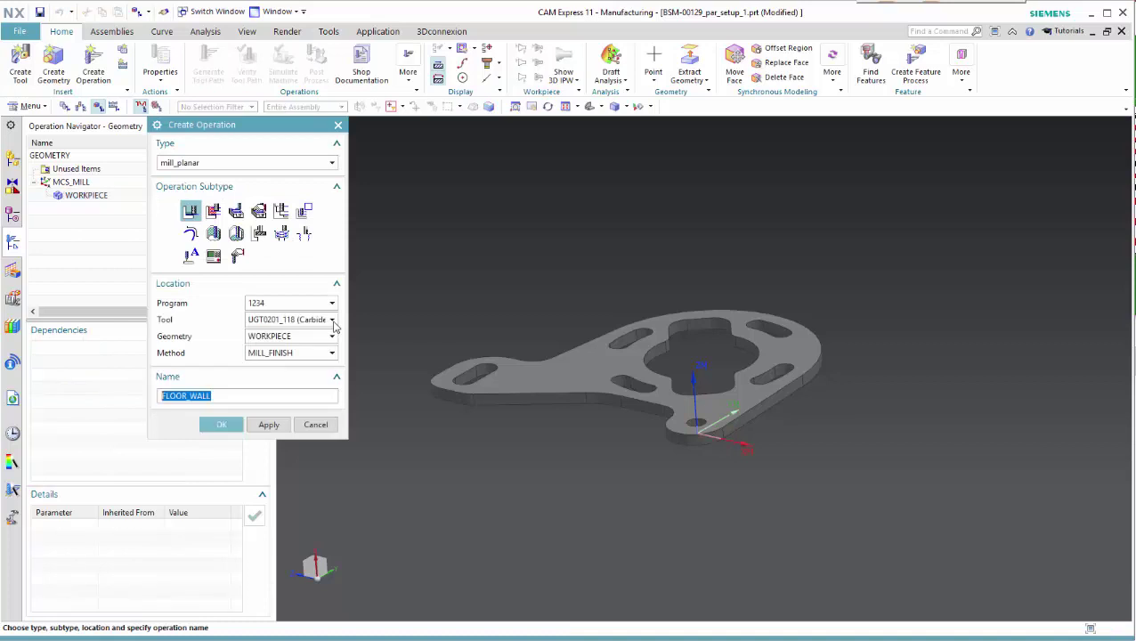
left_click(197, 163)
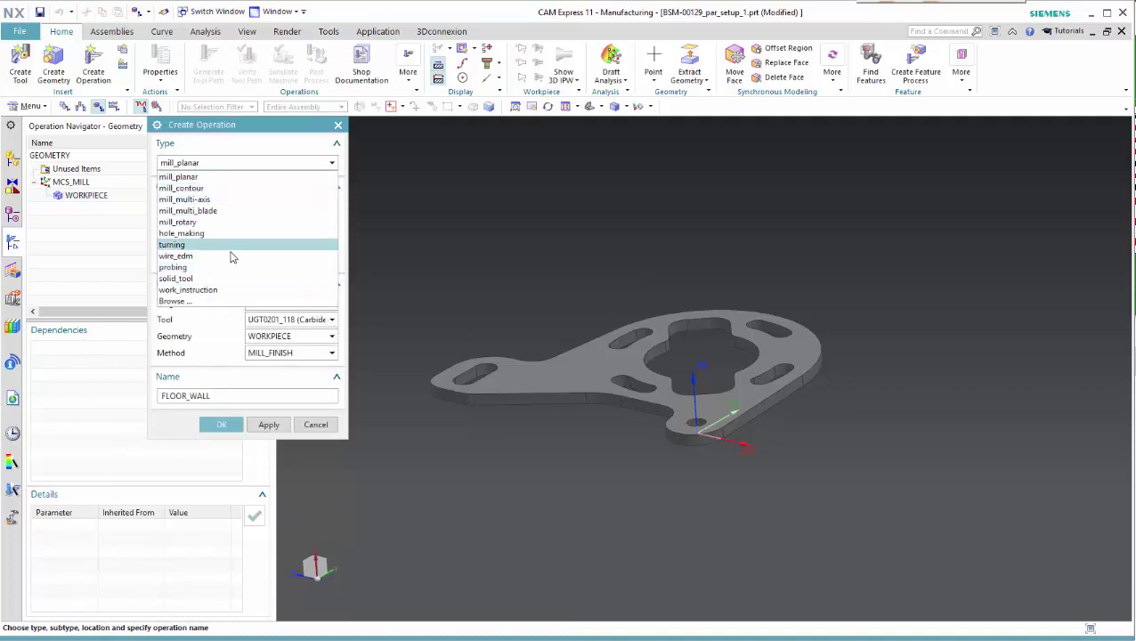
left_click(182, 188)
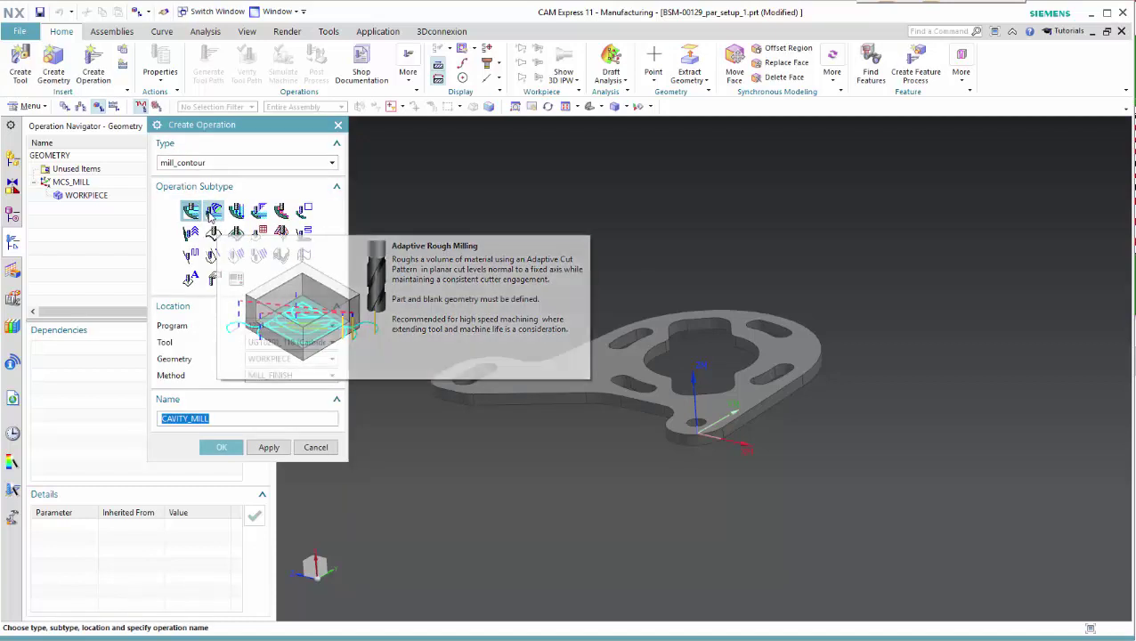
left_click(212, 212)
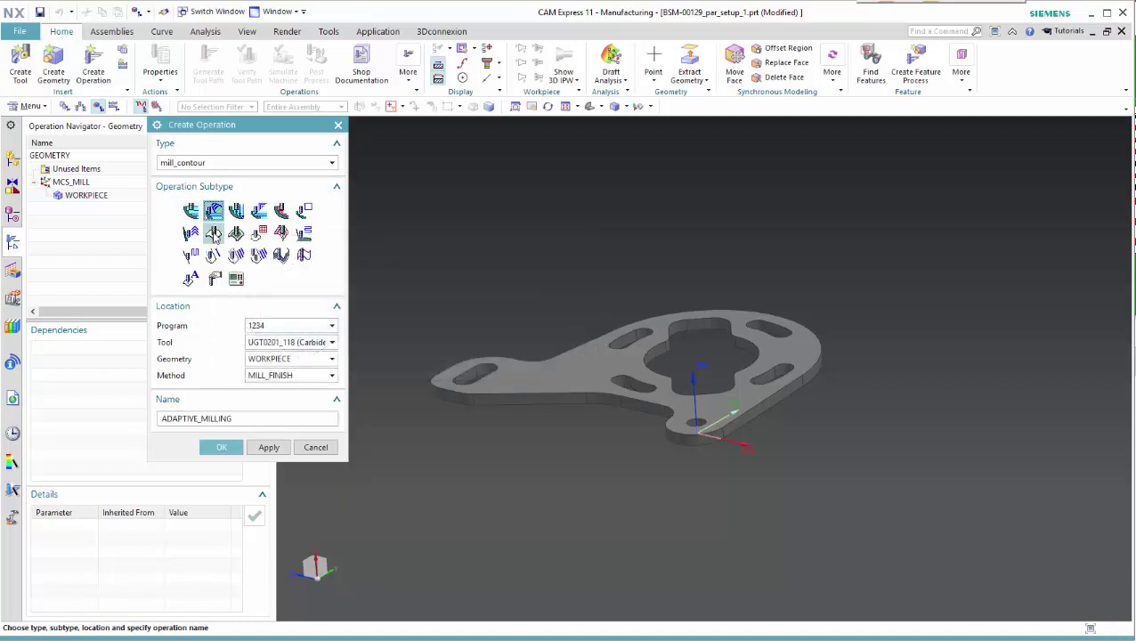
left_click(308, 343)
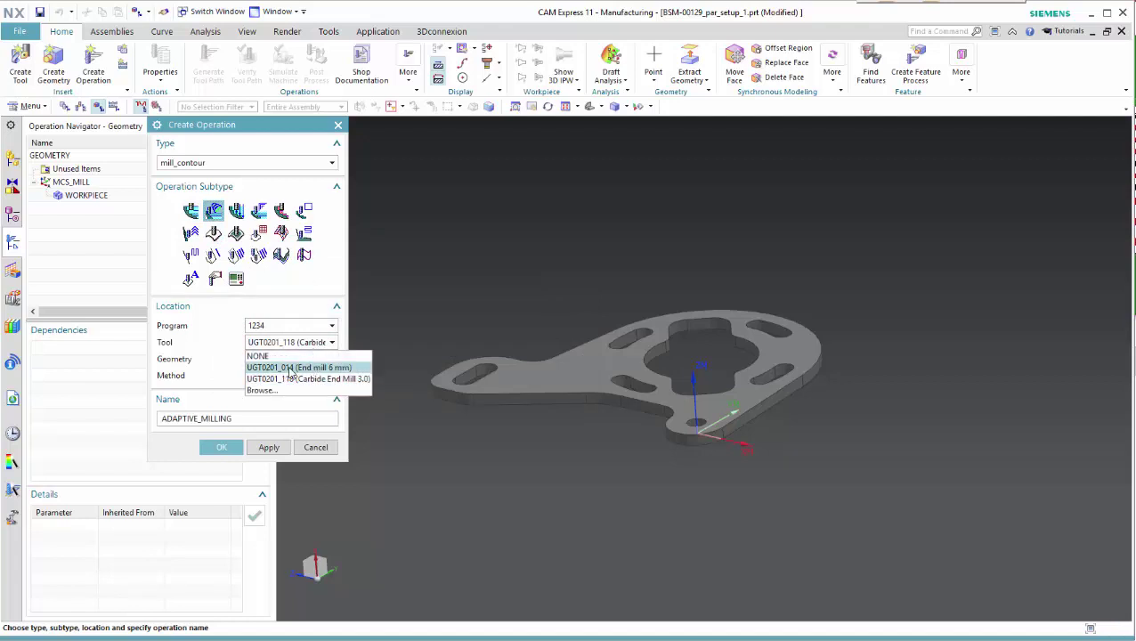
left_click(290, 367)
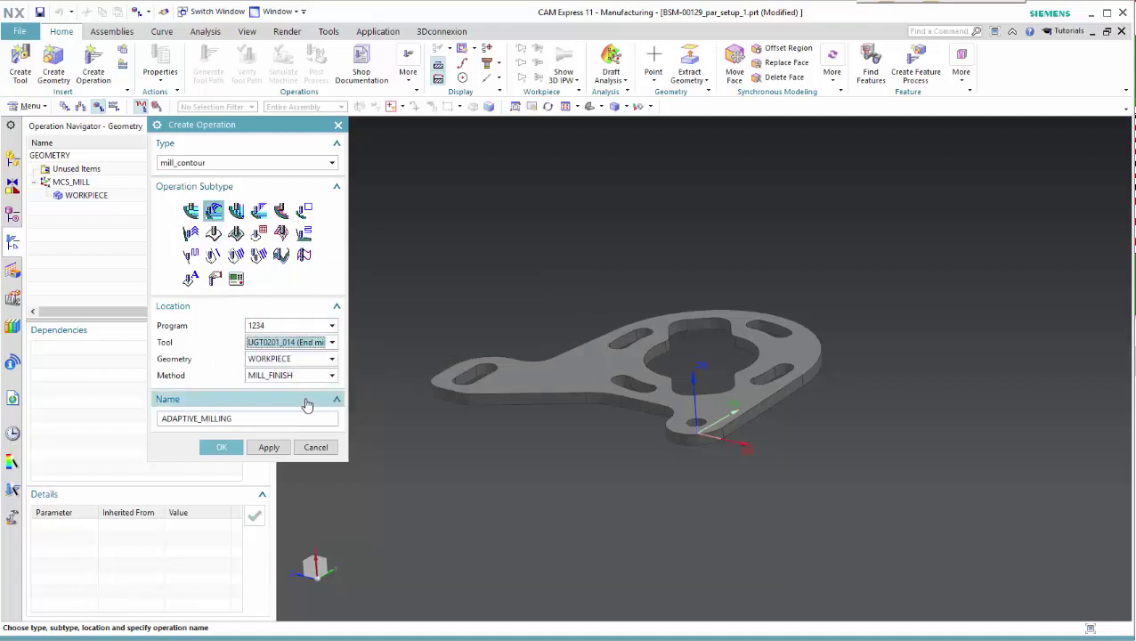
left_click(287, 377)
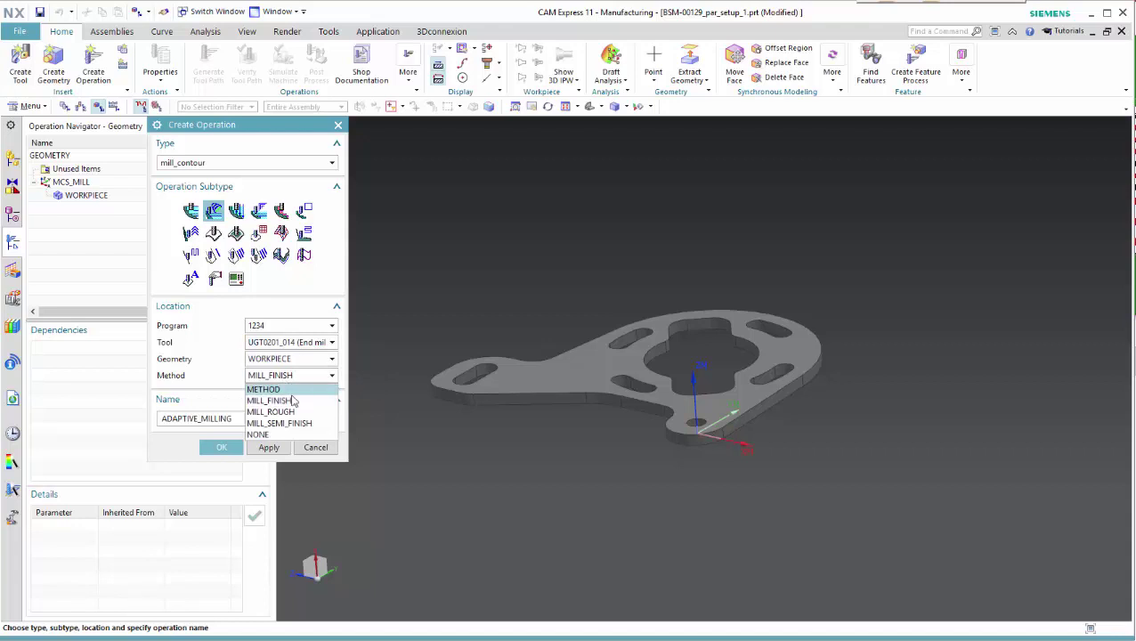
left_click(286, 412)
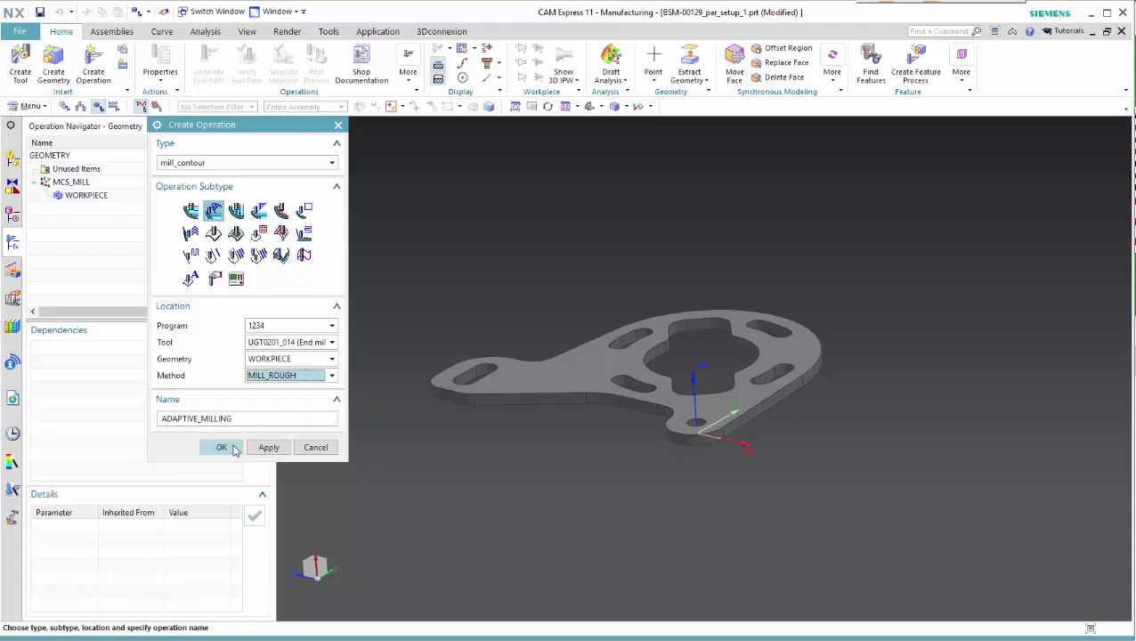
left_click(224, 447)
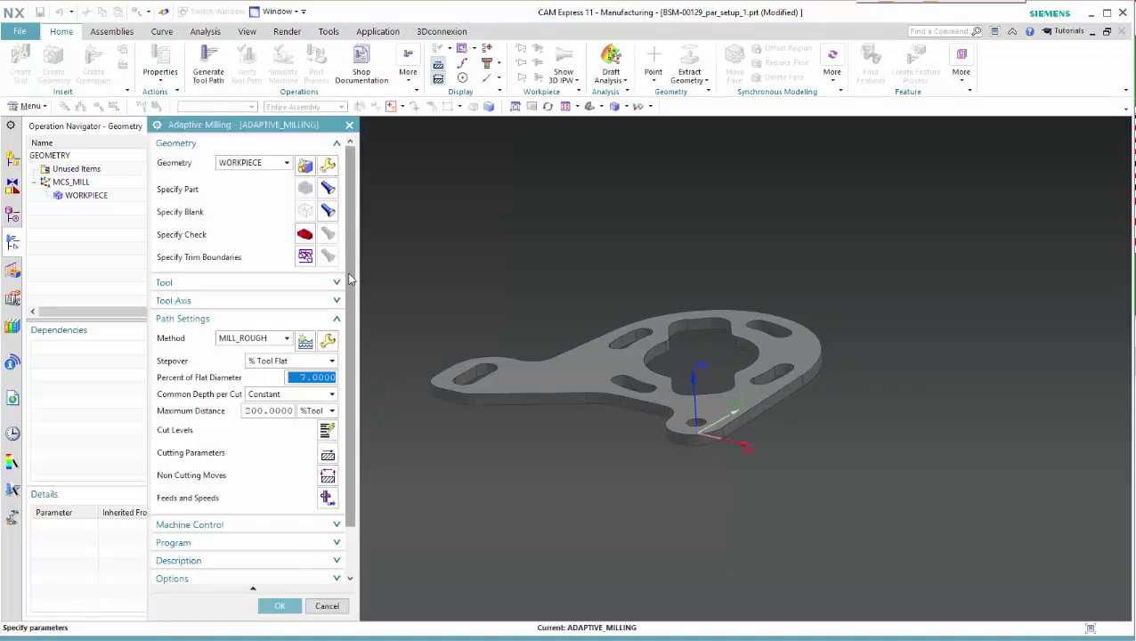
- Generate and accept the ADAPTIVE_MILLING roughing tool path
left_click_drag(350, 280, 355, 343)
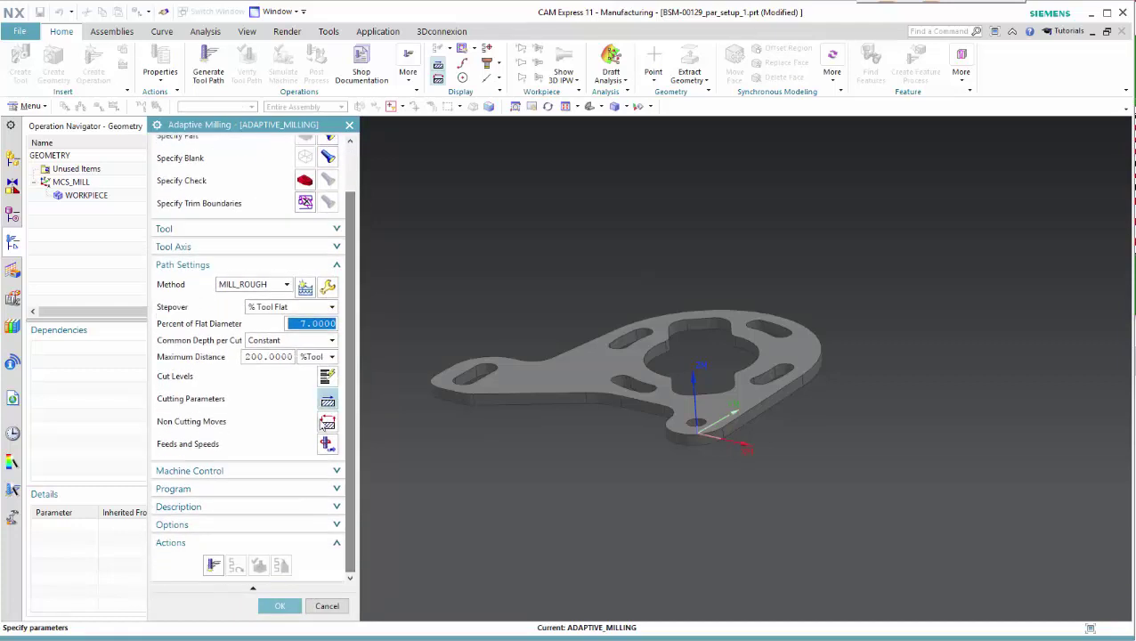
left_click(214, 566)
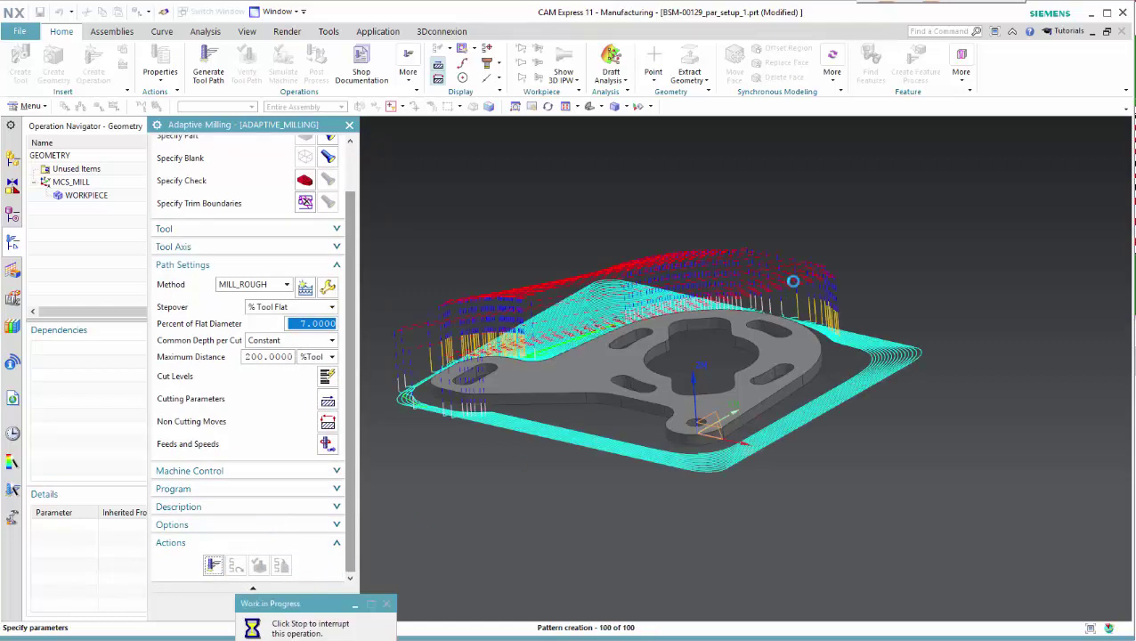
middle_click(625, 534)
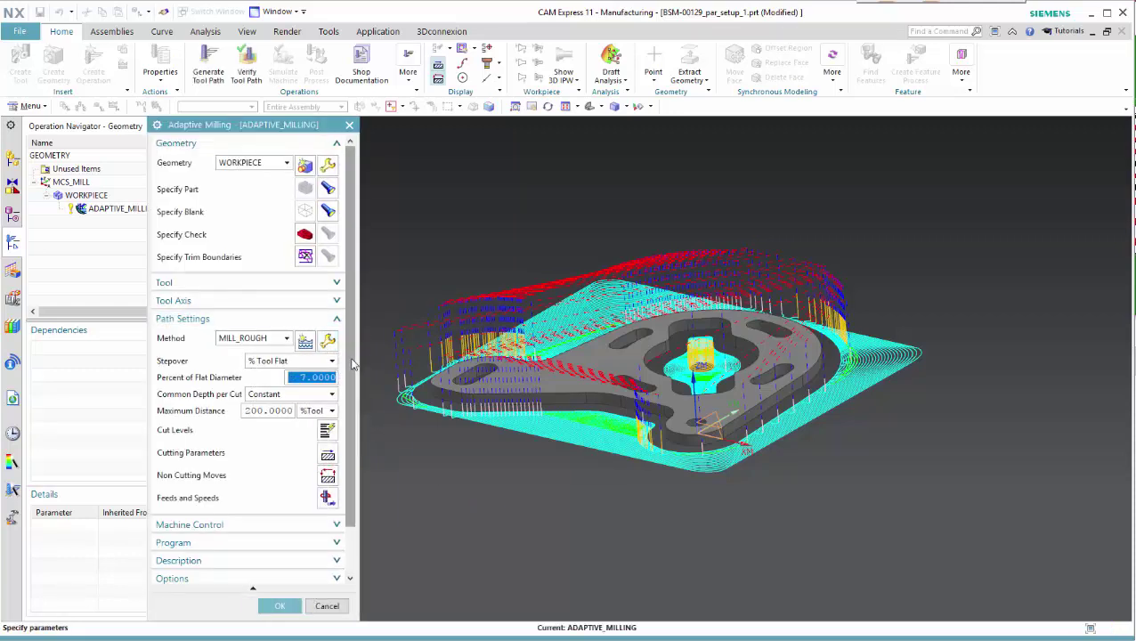
left_click_drag(352, 363, 359, 492)
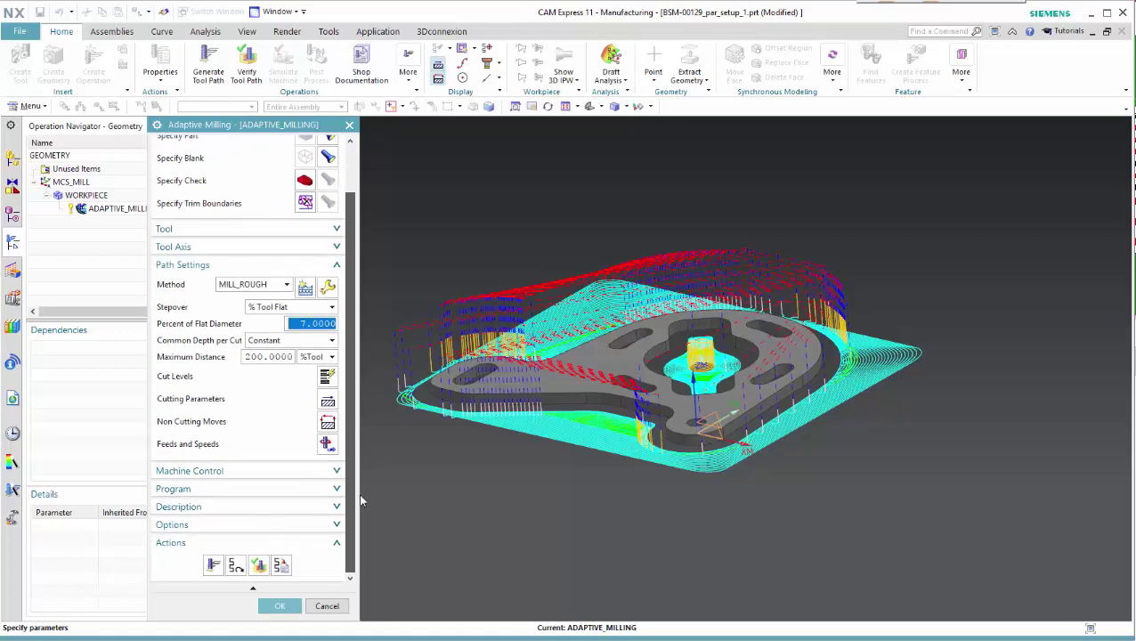
- Play a 3D Dynamic material-removal verification at higher animation speed, then close it
left_click(258, 566)
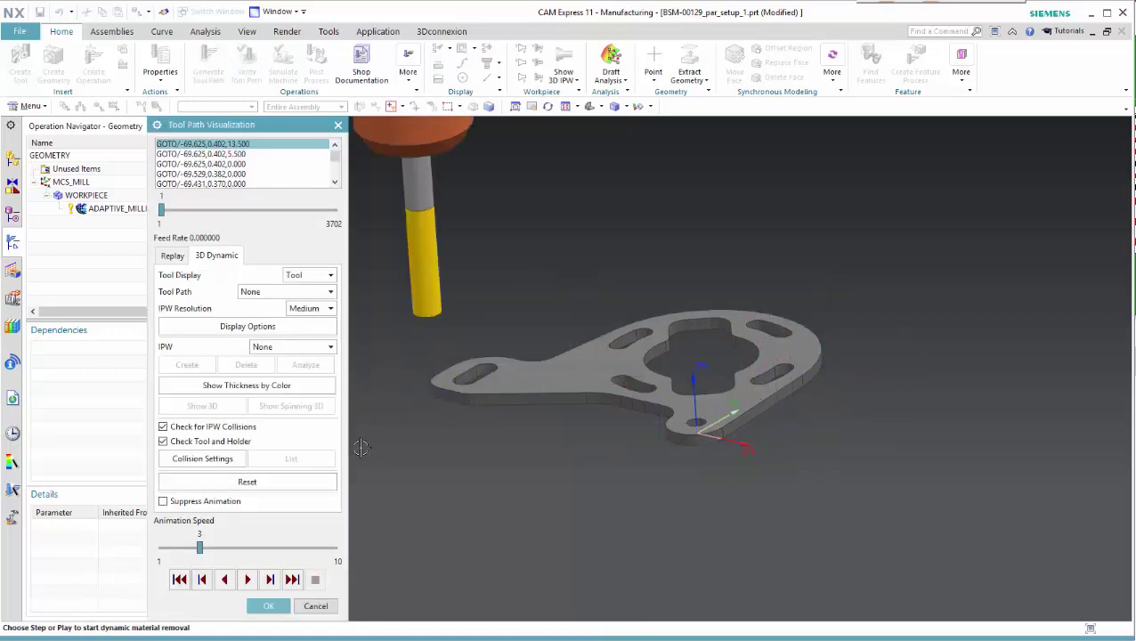
left_click(248, 579)
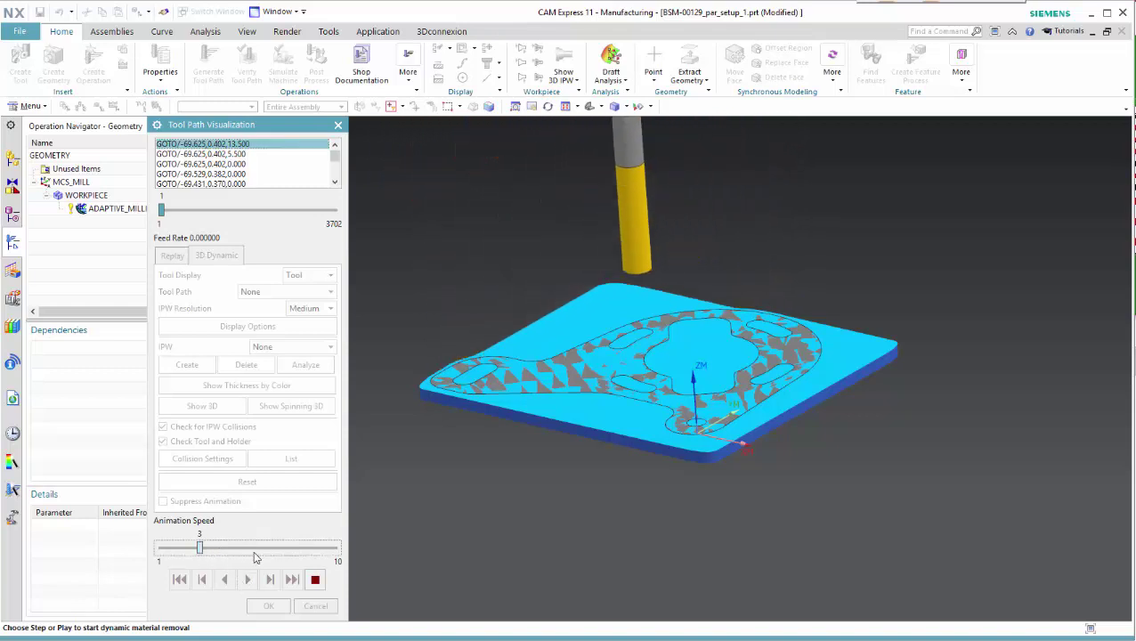
left_click_drag(200, 548, 294, 553)
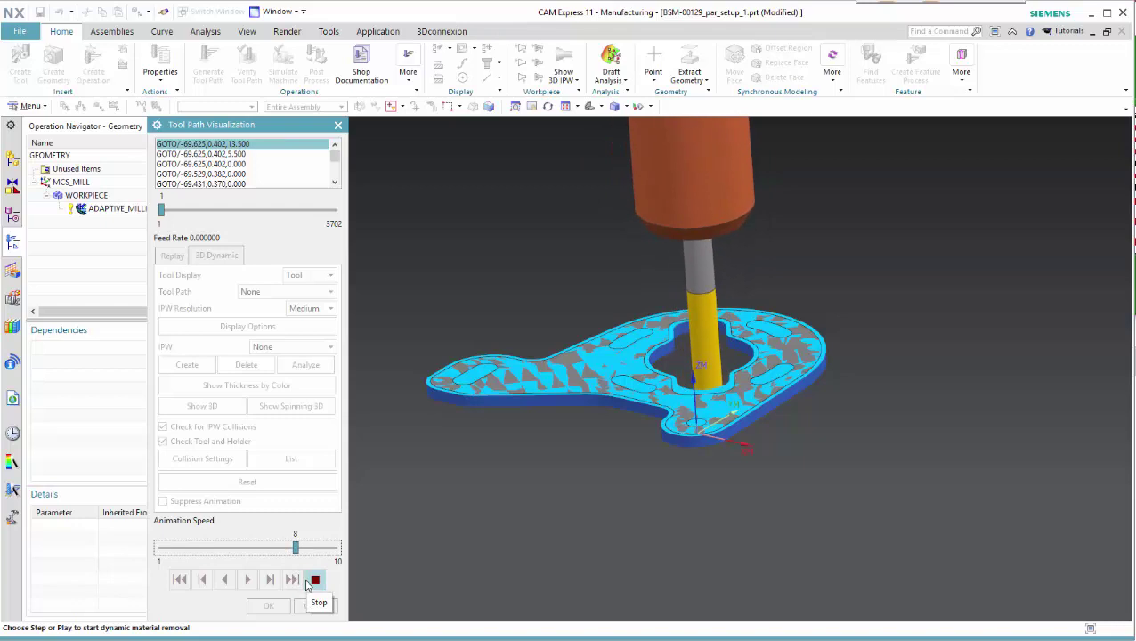
left_click(270, 606)
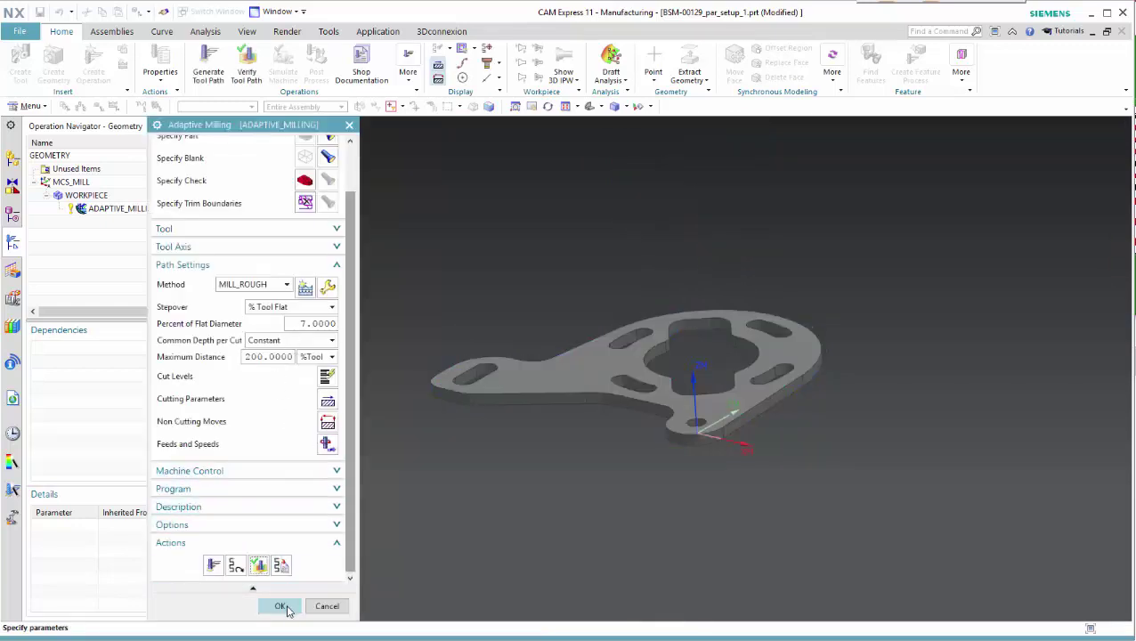
- Accept the adaptive milling operation and show it under tool UGT0201_014 in Machine Tool View
left_click(281, 605)
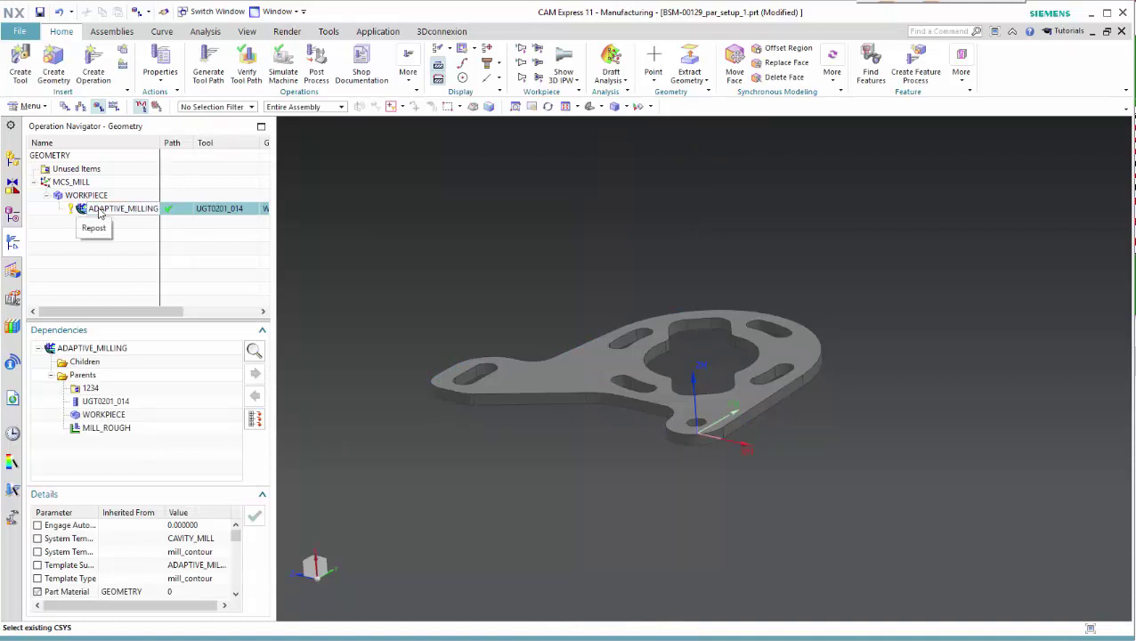
right_click(81, 151)
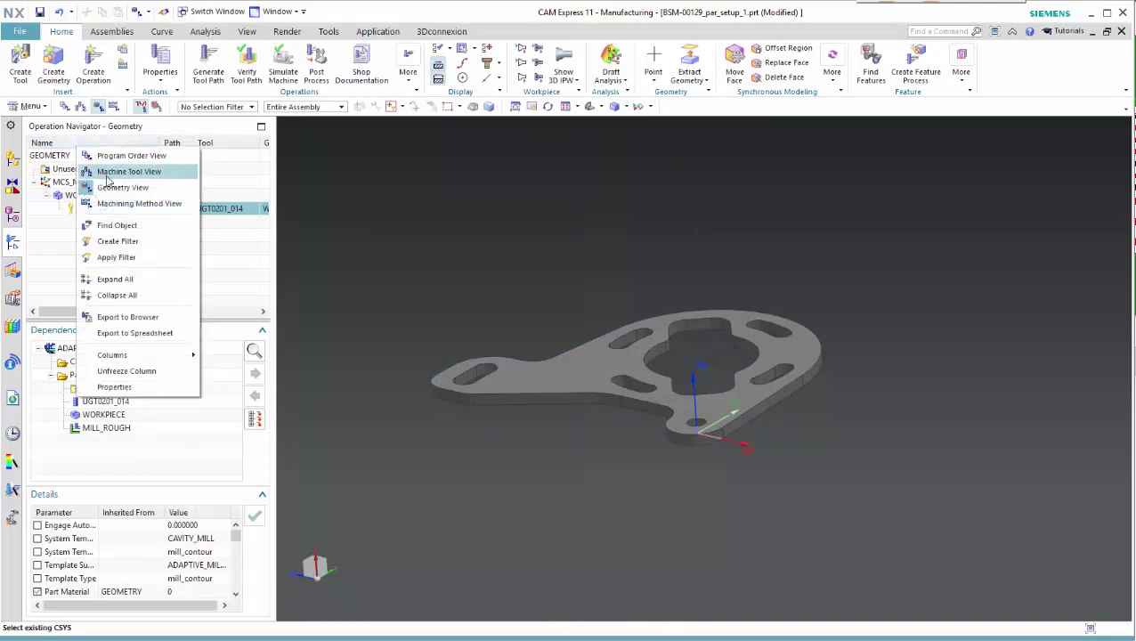
left_click(111, 179)
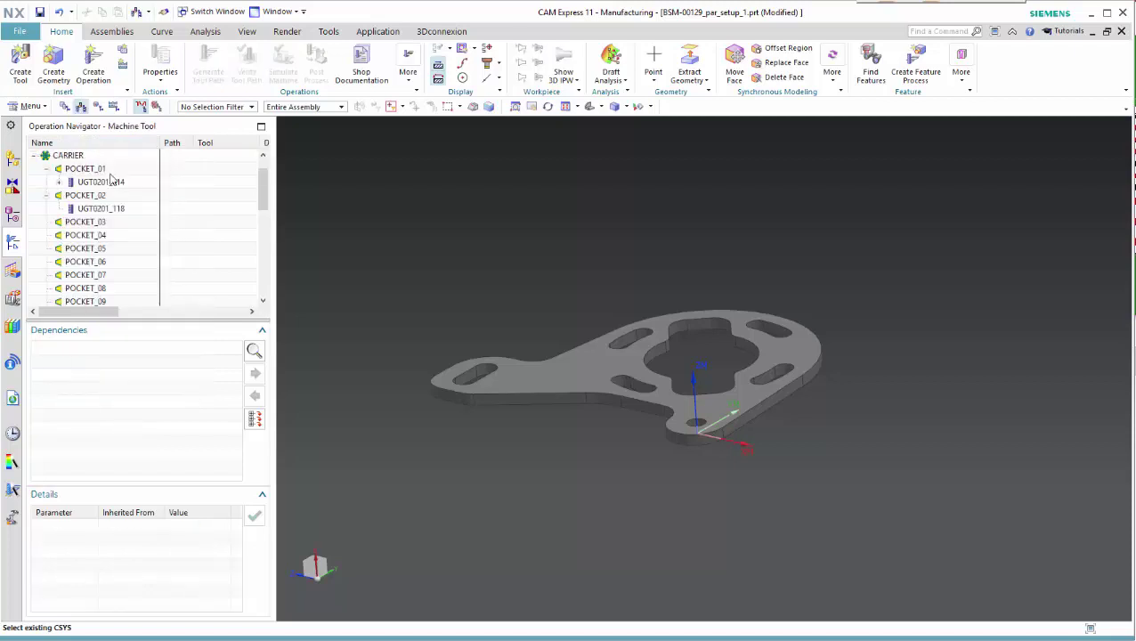
left_click(58, 182)
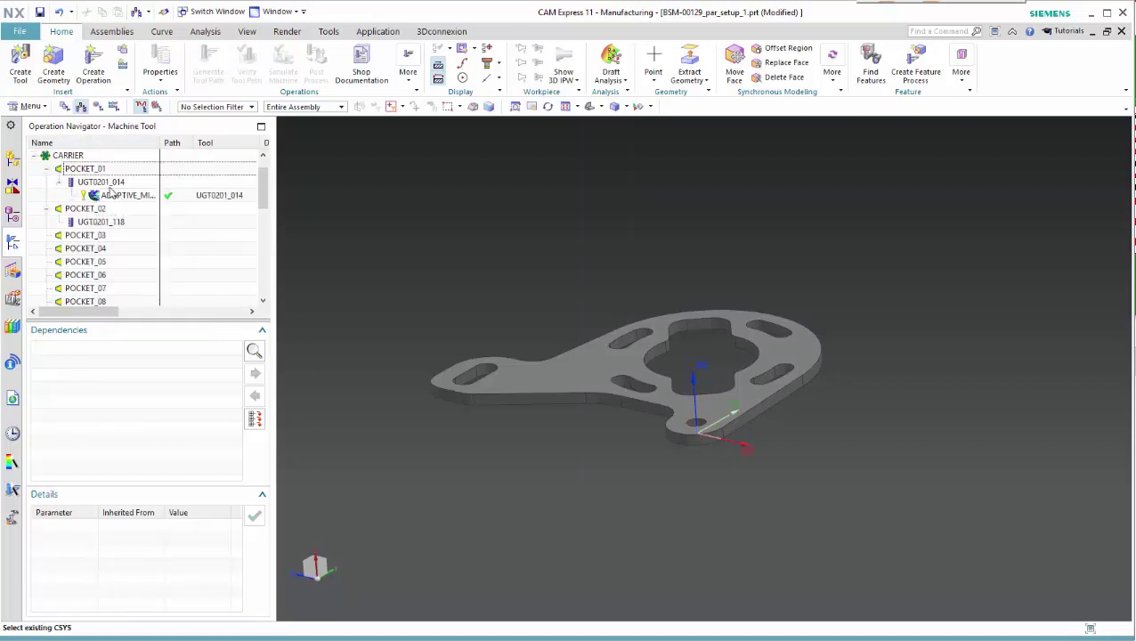
right_click(103, 224)
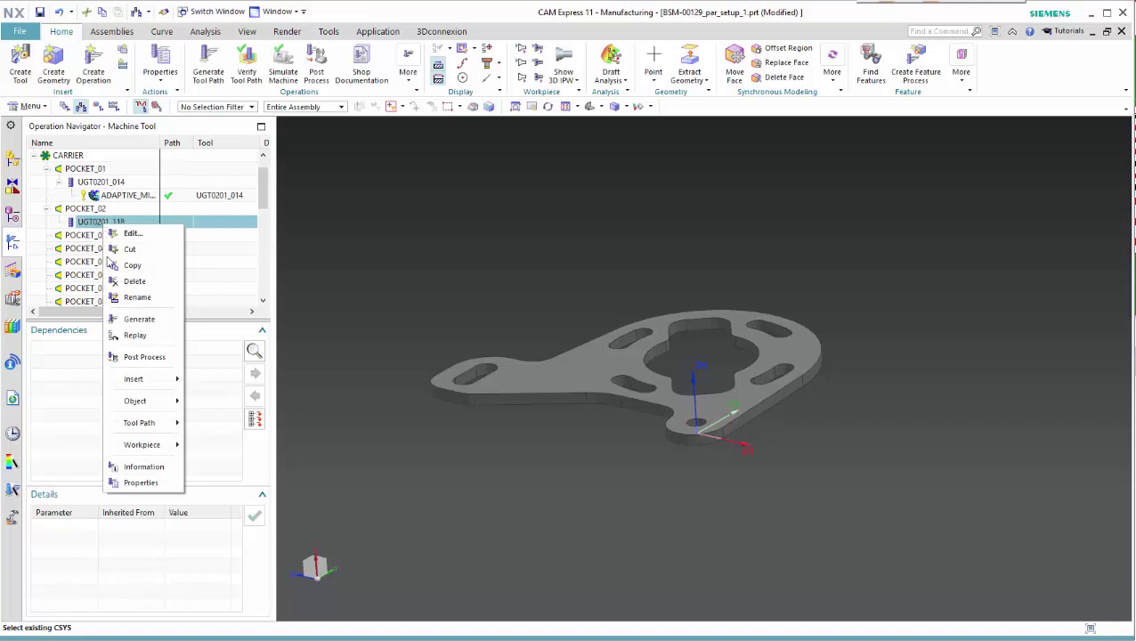
mouse_move(135, 379)
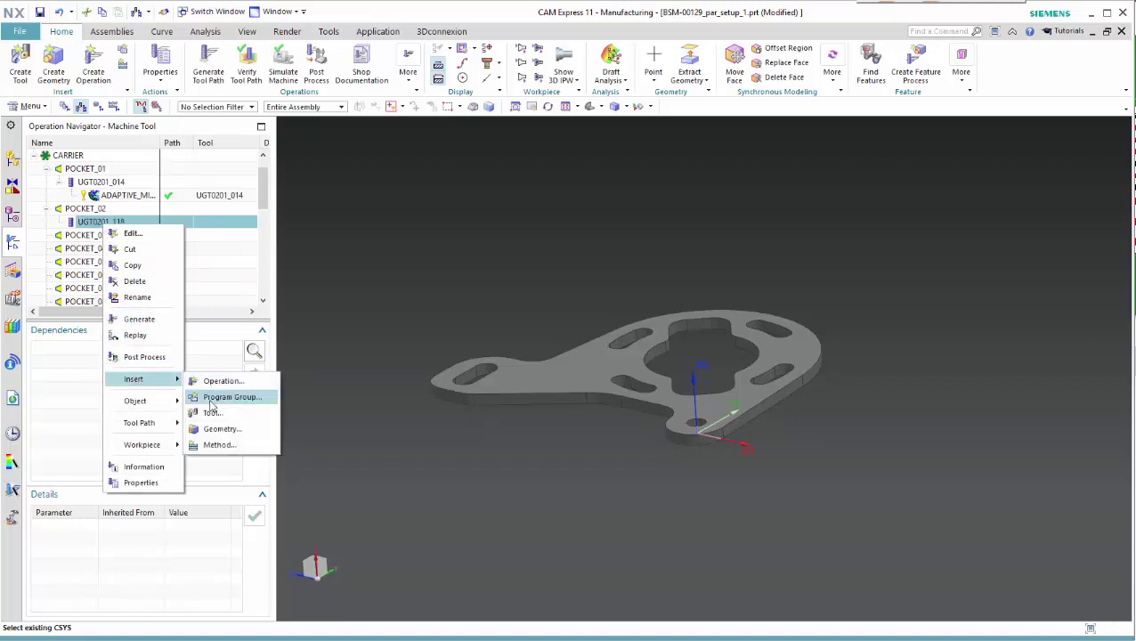
- Create a Cavity Mill operation using method MILL_FINISH and tool UGT0201_118
left_click(224, 383)
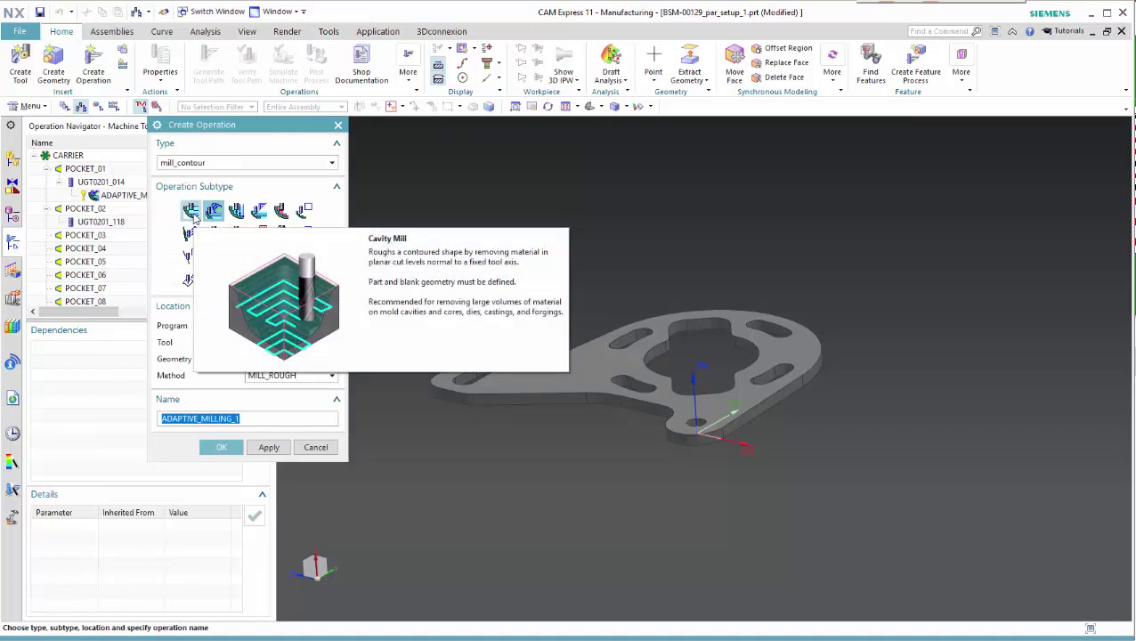
left_click(191, 215)
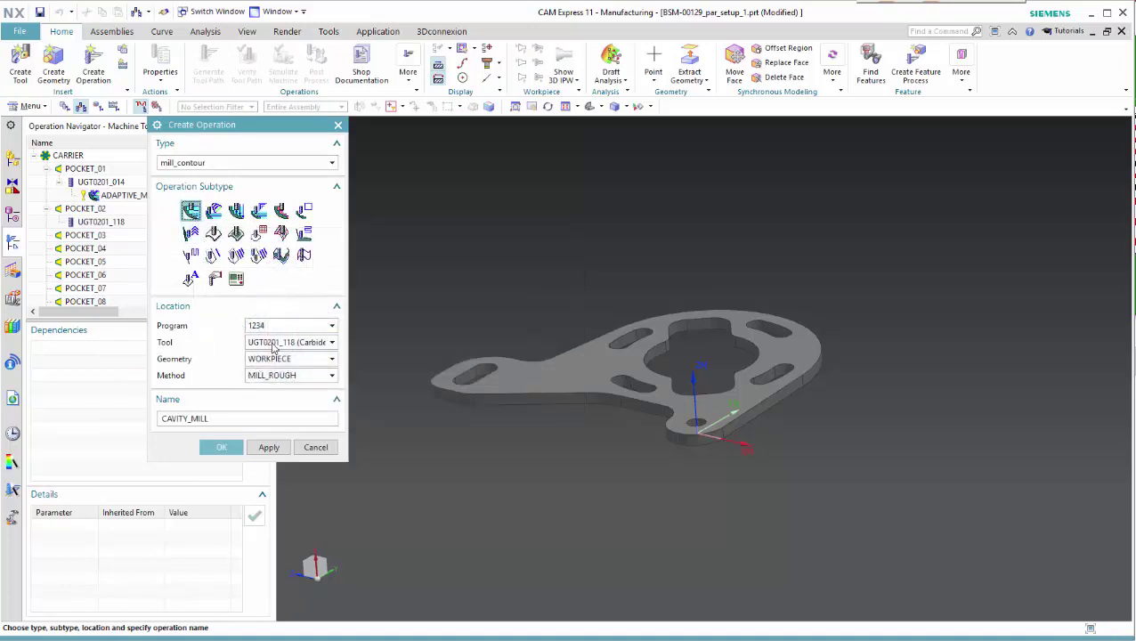
left_click(285, 377)
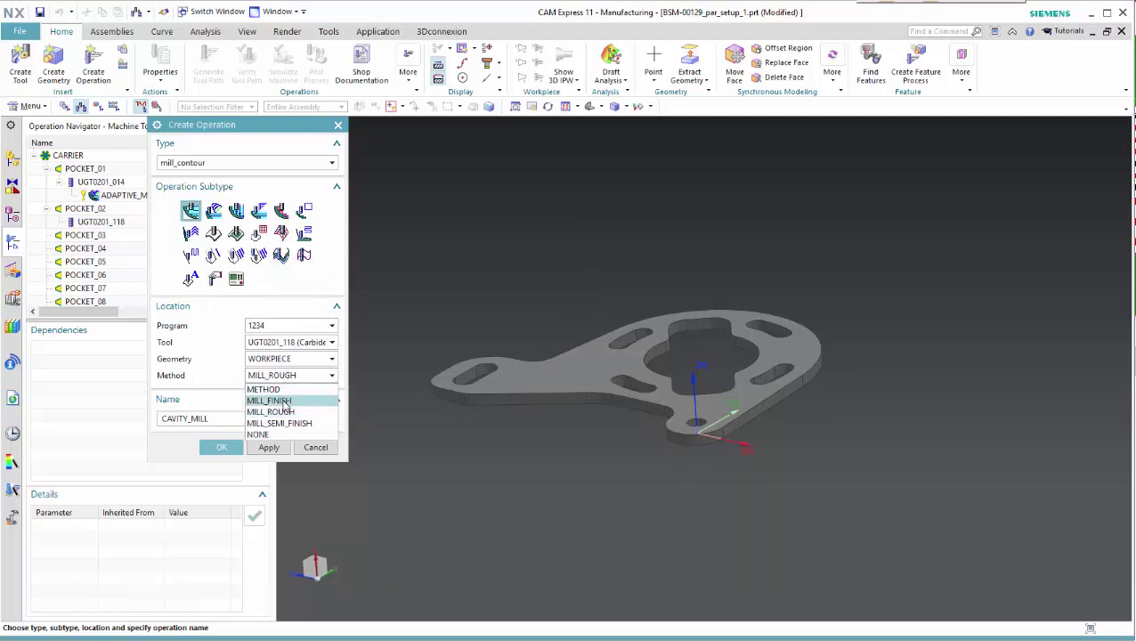
left_click(283, 401)
left_click(290, 343)
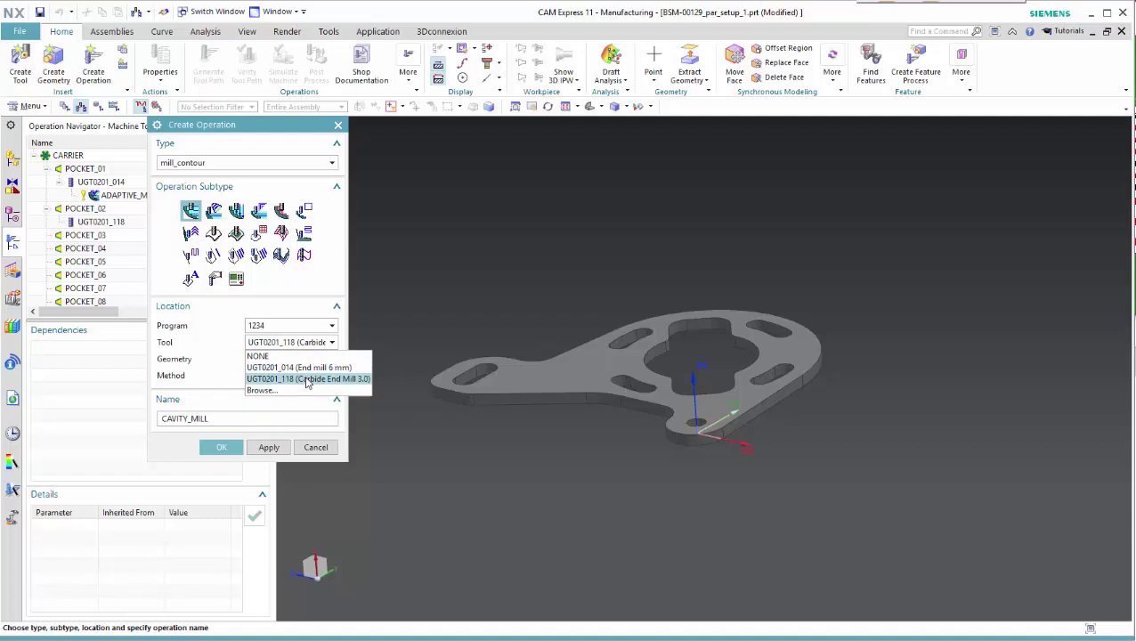
left_click(308, 380)
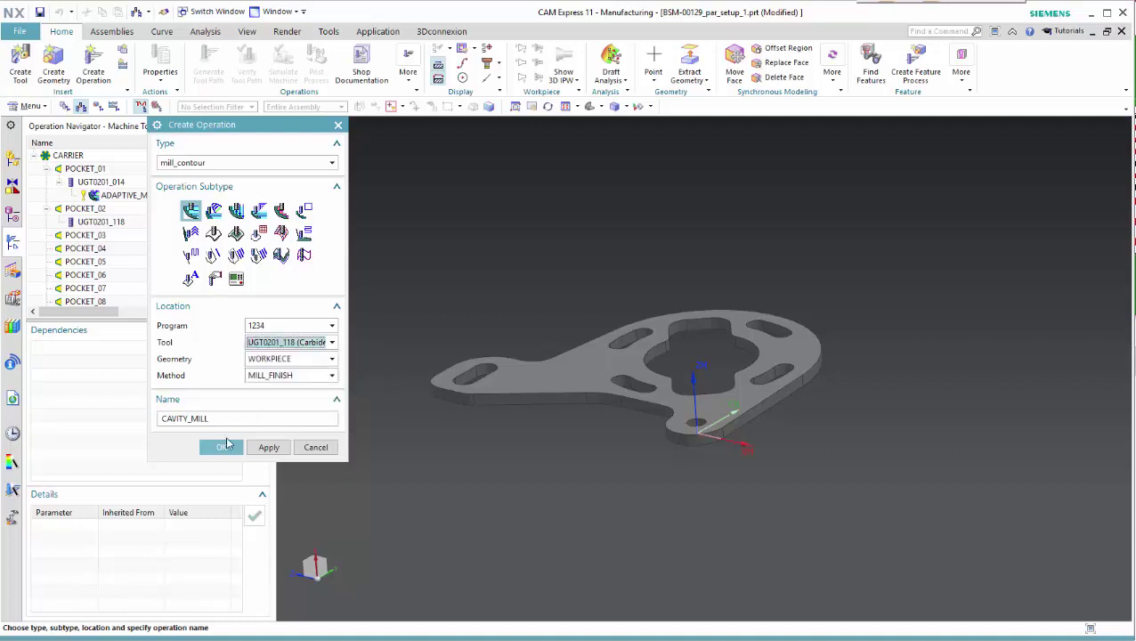
left_click(222, 448)
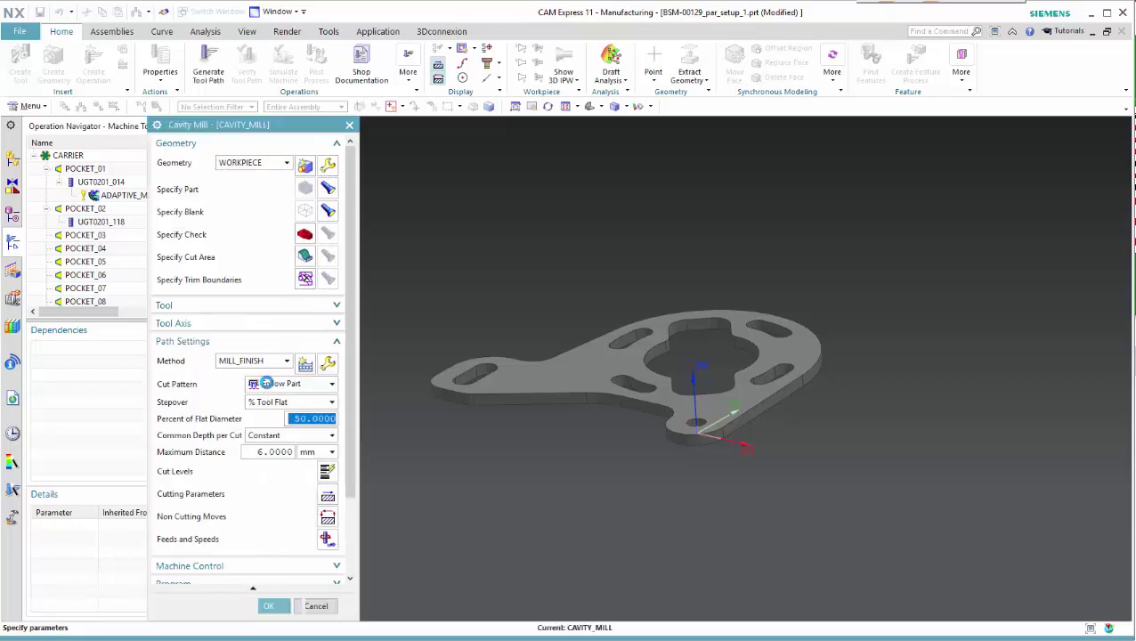
- Set the cavity mill cut area to the slot's four tangent faces near the bracket top
left_click(304, 256)
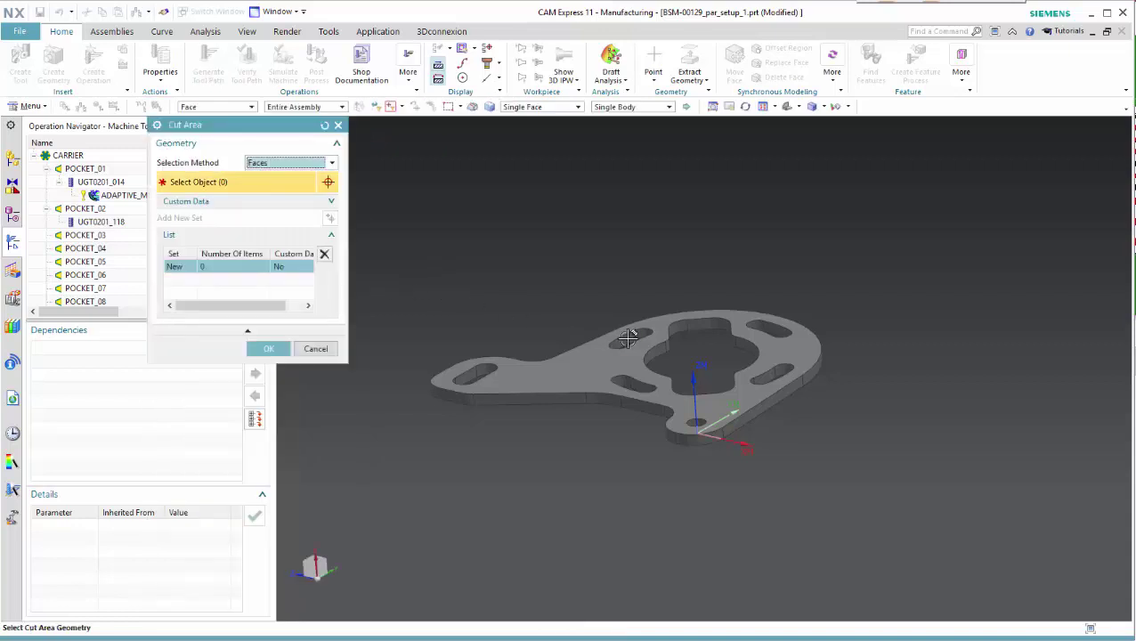
left_click(627, 337)
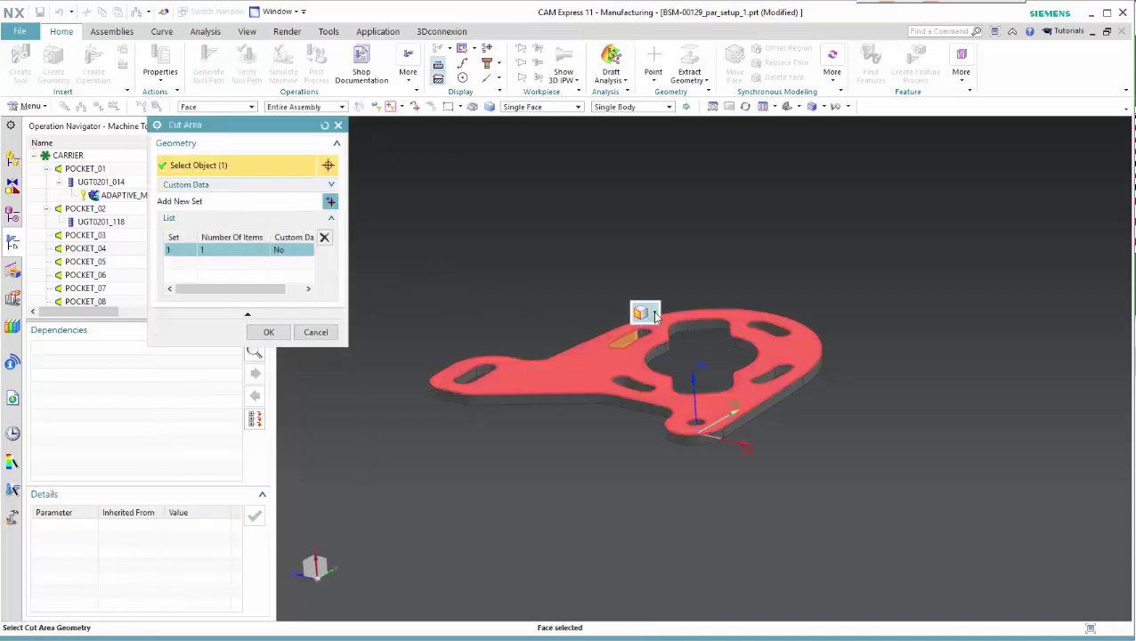
left_click(655, 315)
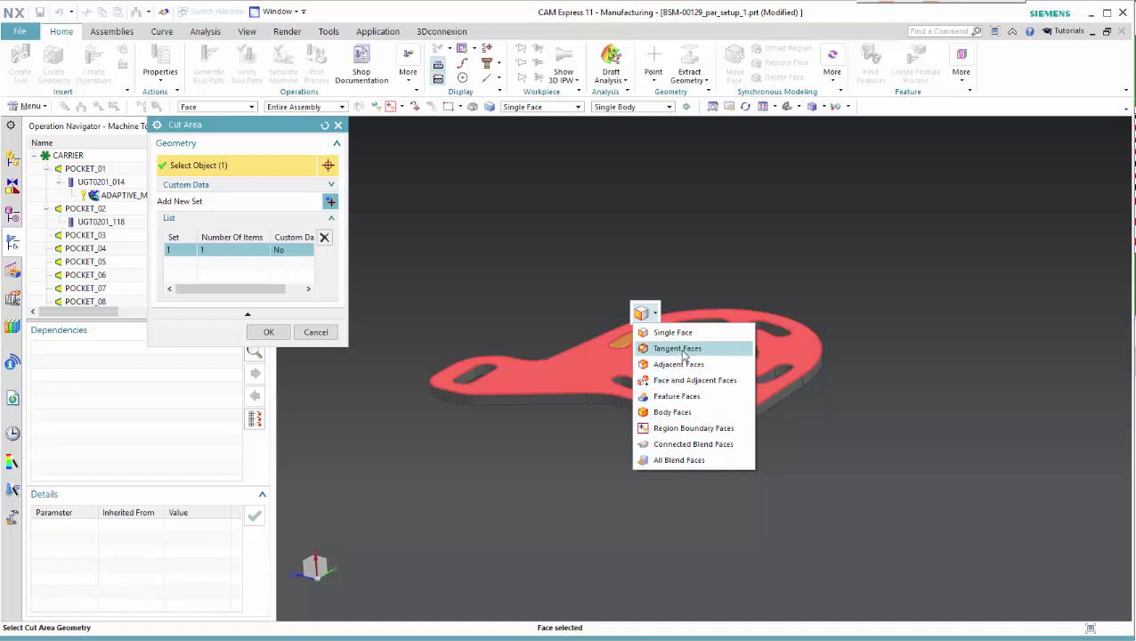
left_click(684, 352)
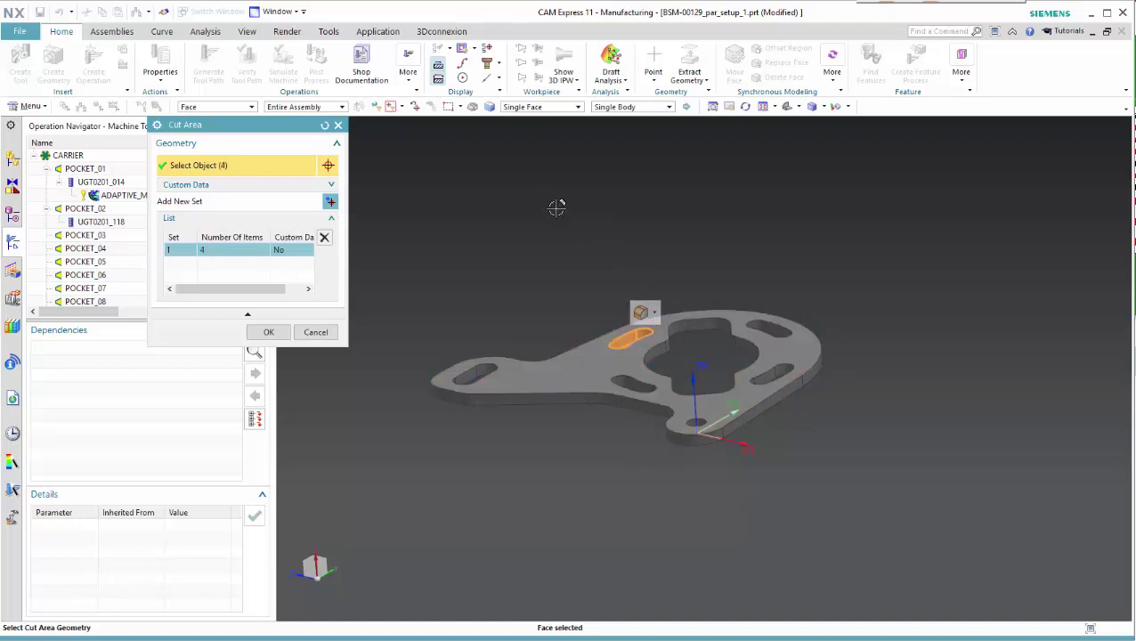
left_click(272, 331)
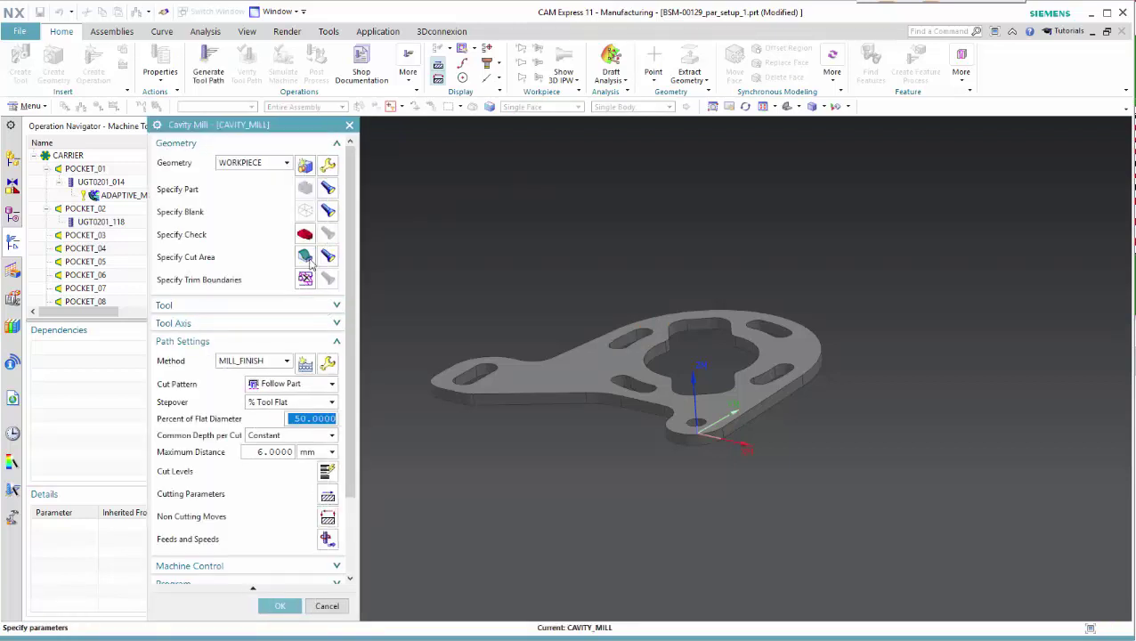
- Generate the cavity mill tool path in the slot and accept the operation
scroll(294, 374, "down", 3)
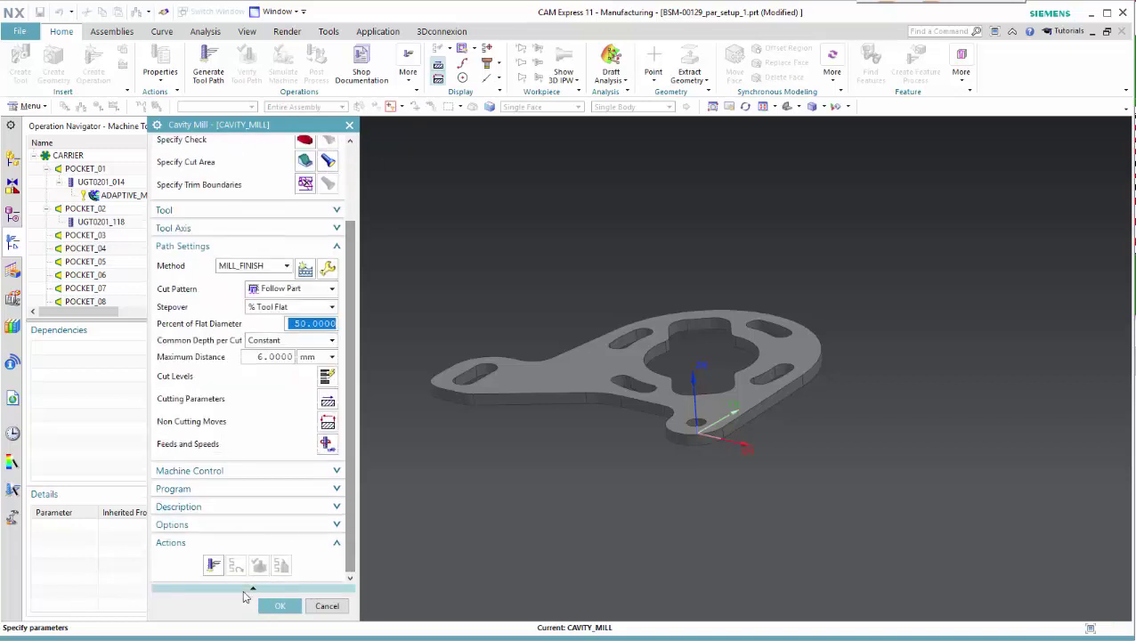
left_click(214, 567)
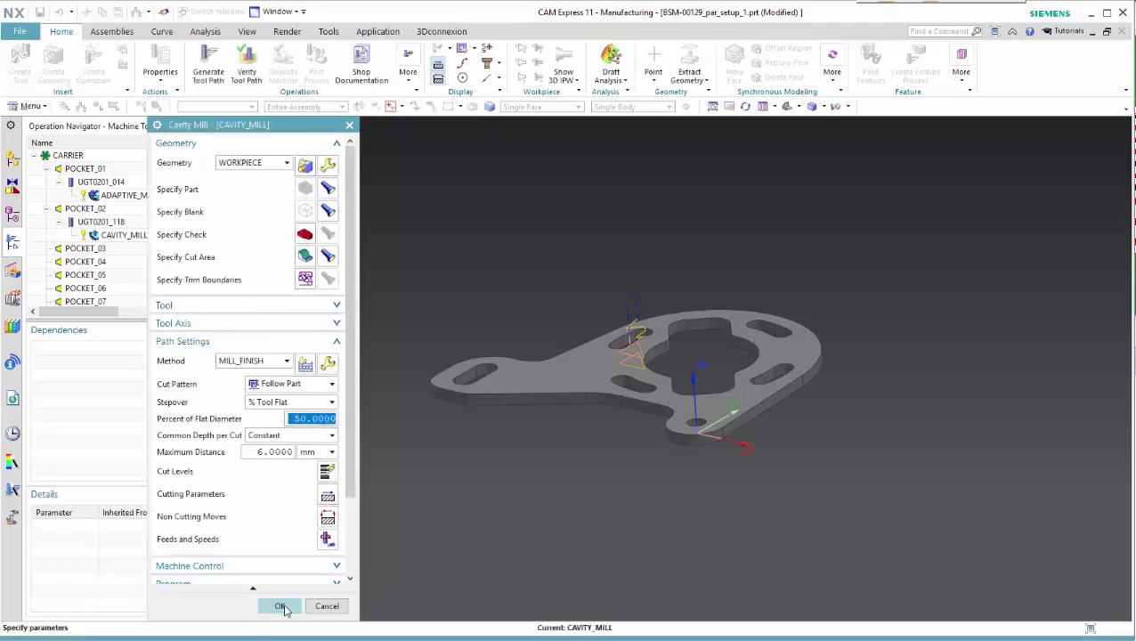
left_click(267, 606)
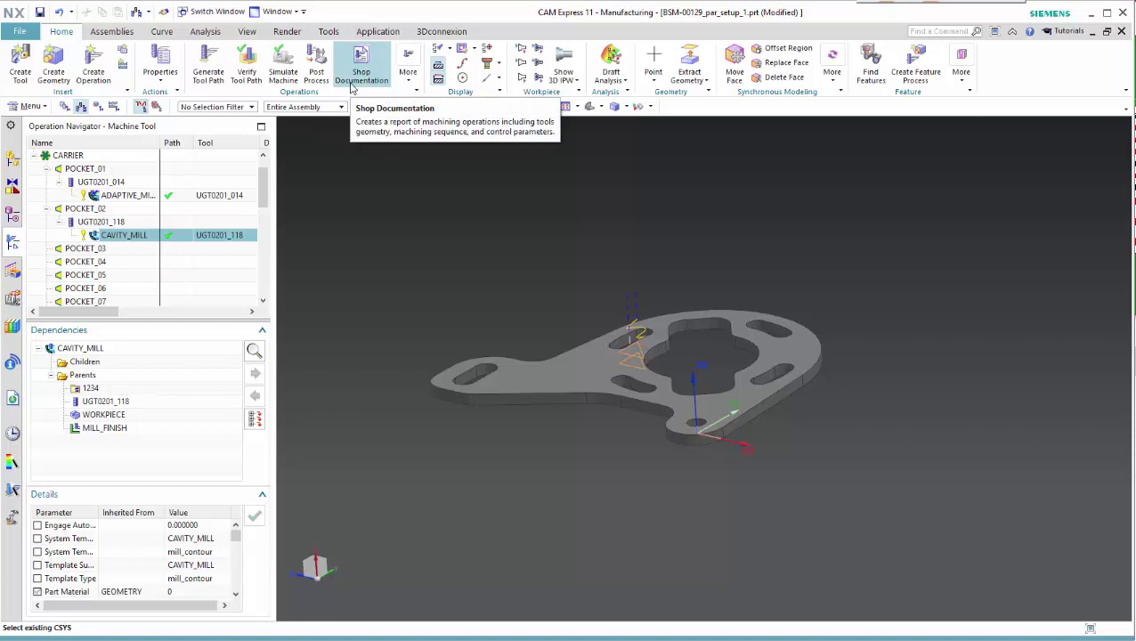
- Post-process CAVITY_MILL with MILL_3_AXIS, overwriting cavity_mill.ptp
left_click(316, 66)
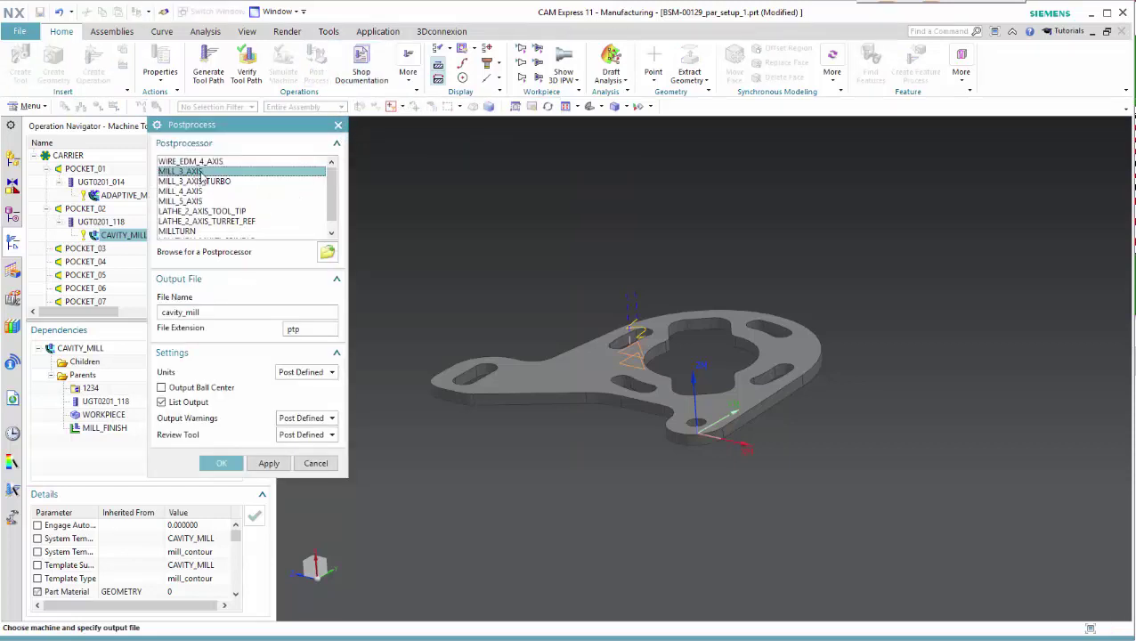
left_click(221, 463)
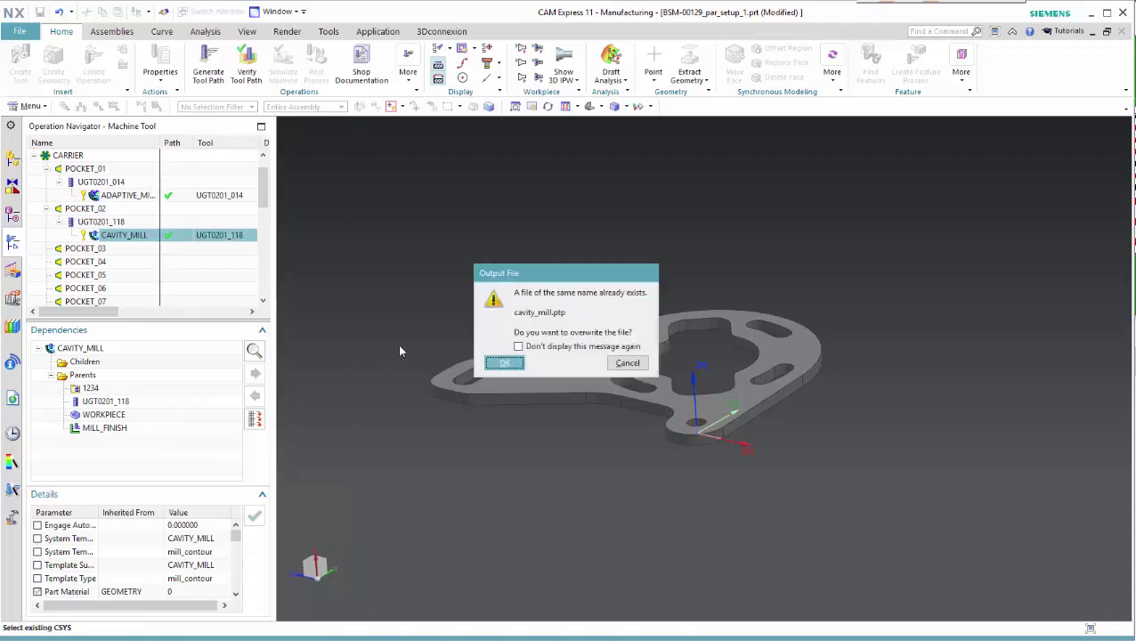
left_click(502, 364)
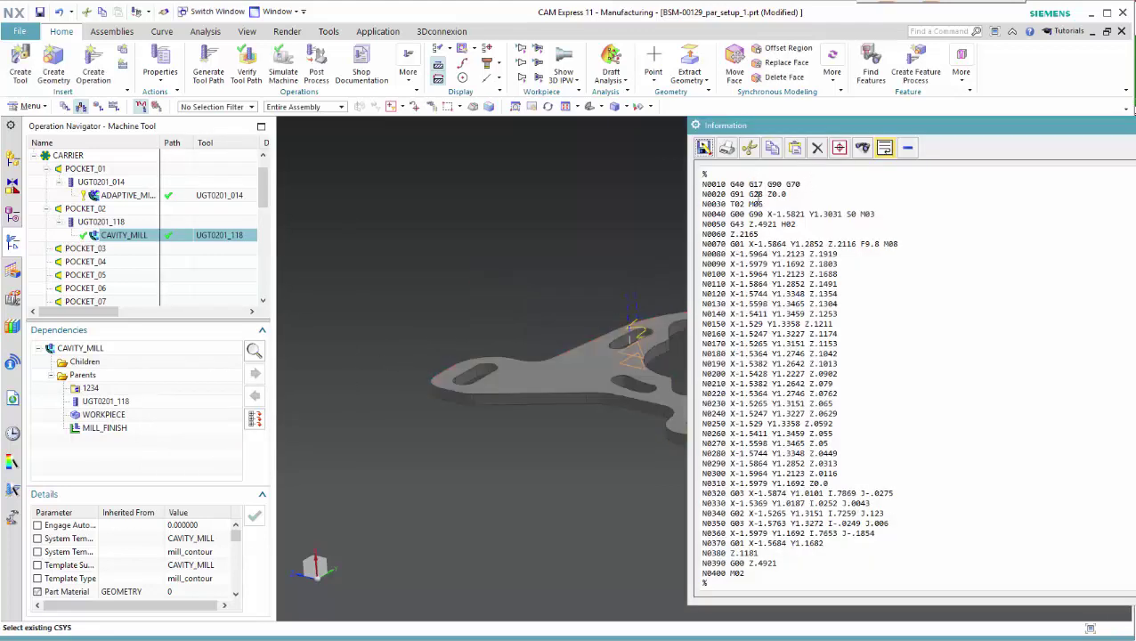